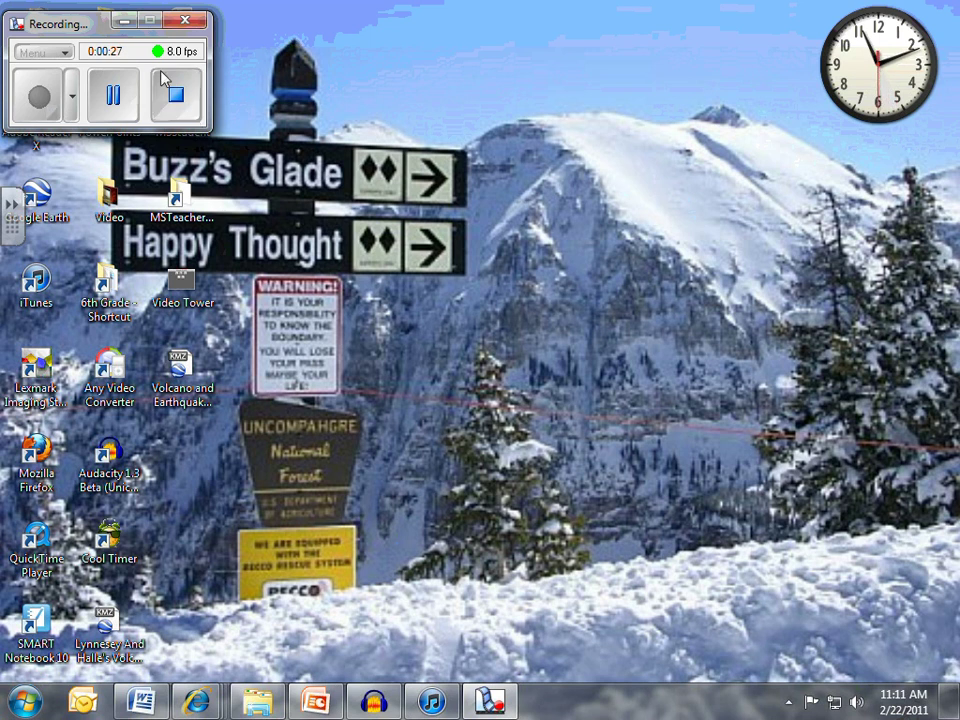
Step: Minimize the screen recorder to reveal the Windows desktop
{"action": "left_click", "coordinate": [123, 20]}
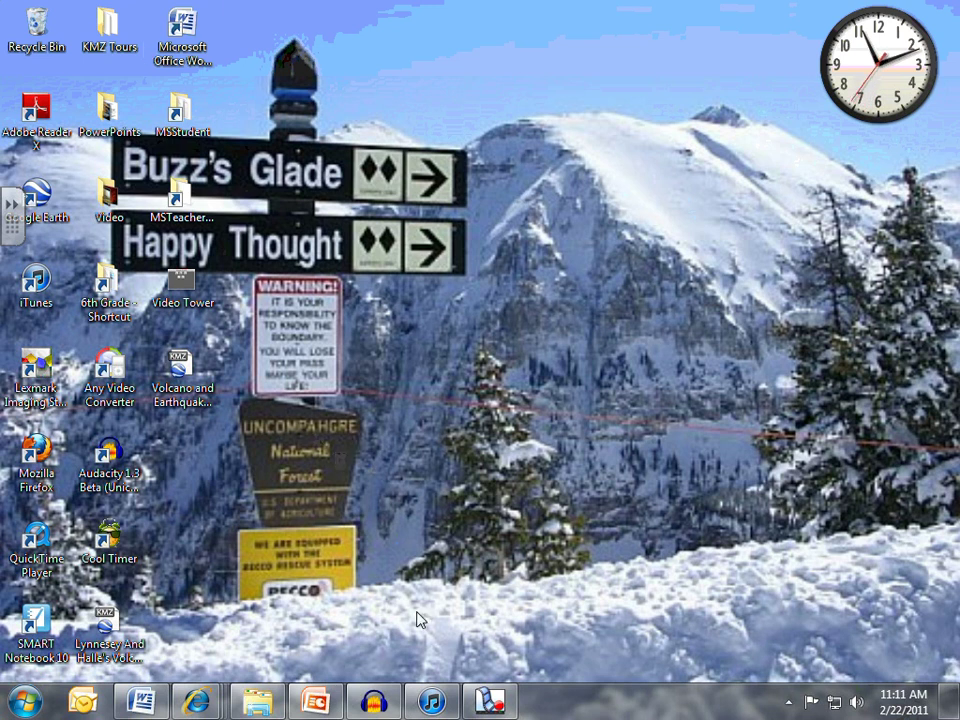
Step: Bring up the Audacity website in Internet Explorer and review its 1.2.6 and 1.3.12 downloads
{"action": "left_click", "coordinate": [374, 702]}
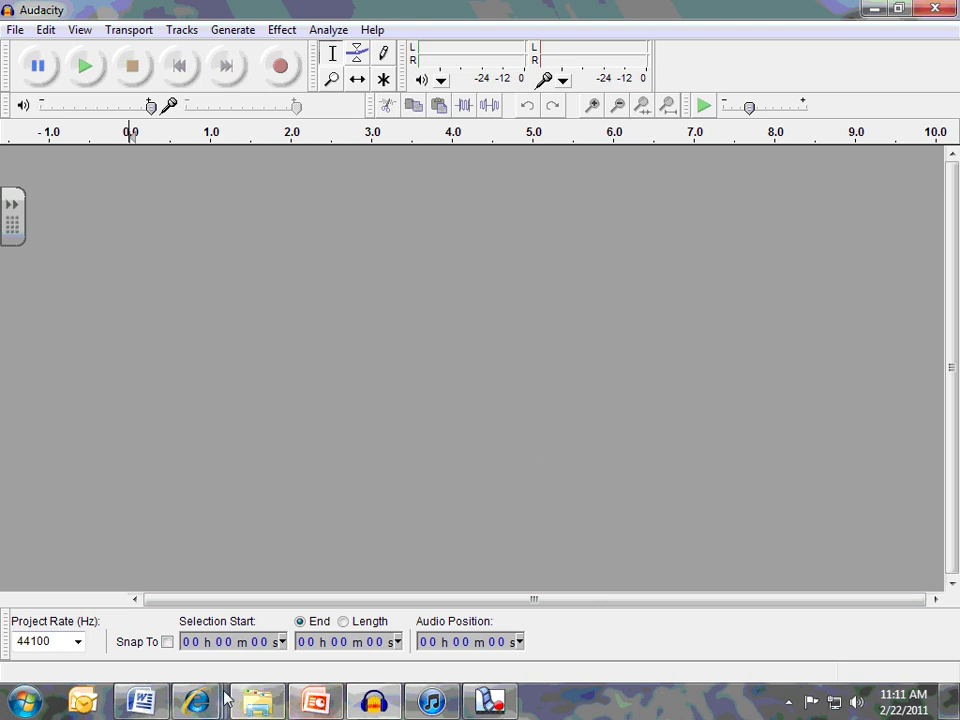
{"action": "mouse_move", "coordinate": [197, 702]}
{"action": "left_click", "coordinate": [525, 578]}
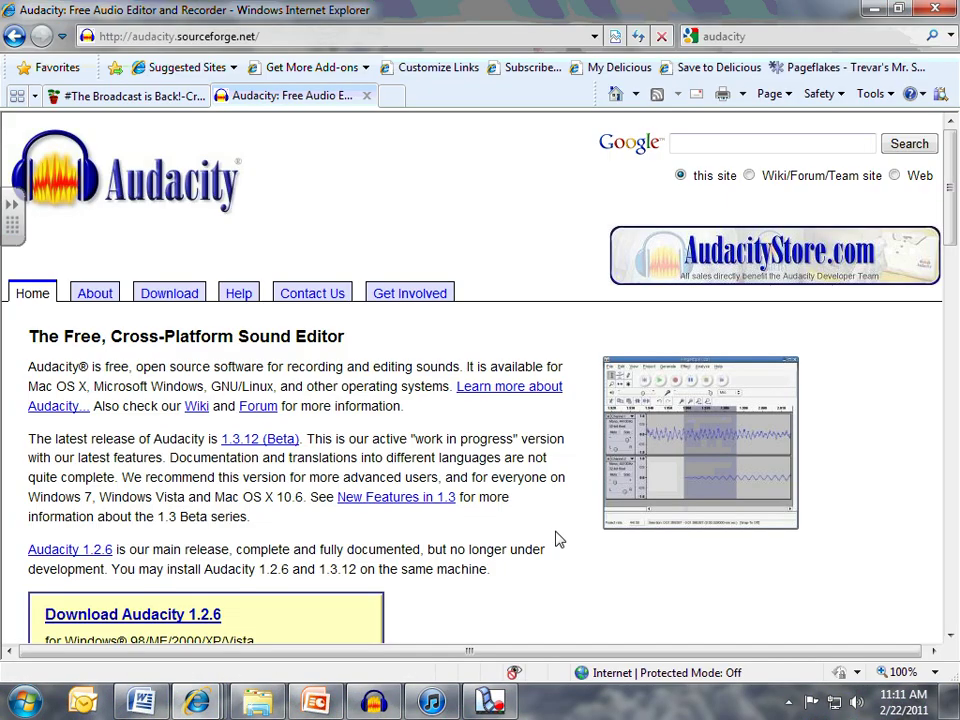
{"action": "scroll", "coordinate": [563, 318], "scroll_direction": "down", "scroll_amount": 3}
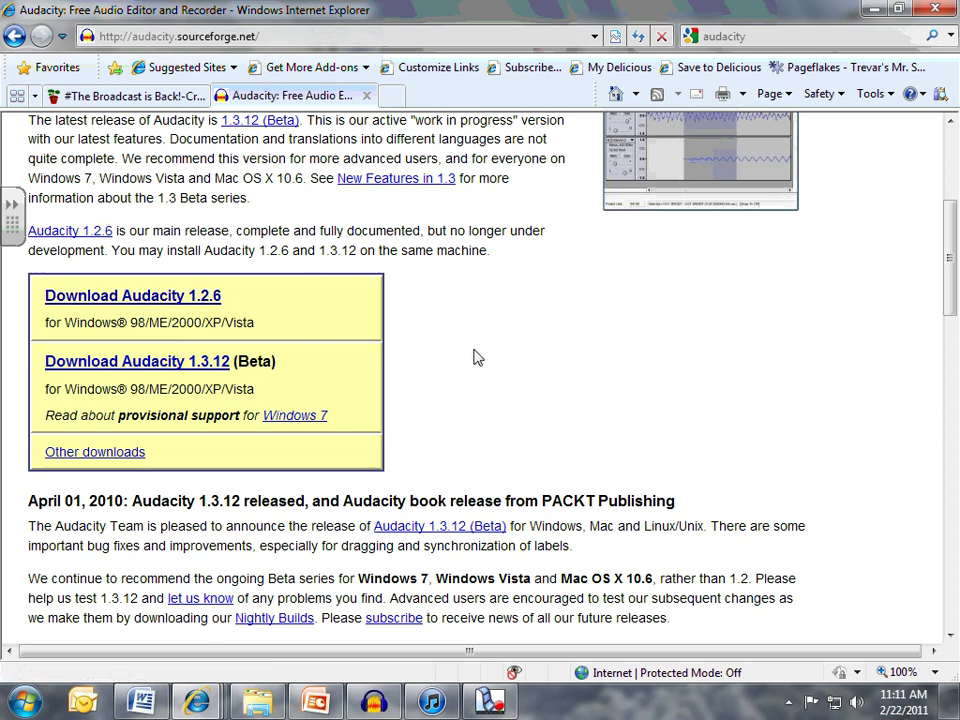
{"action": "scroll", "coordinate": [638, 350], "scroll_direction": "up", "scroll_amount": 1}
{"action": "scroll", "coordinate": [638, 350], "scroll_direction": "up", "scroll_amount": 3}
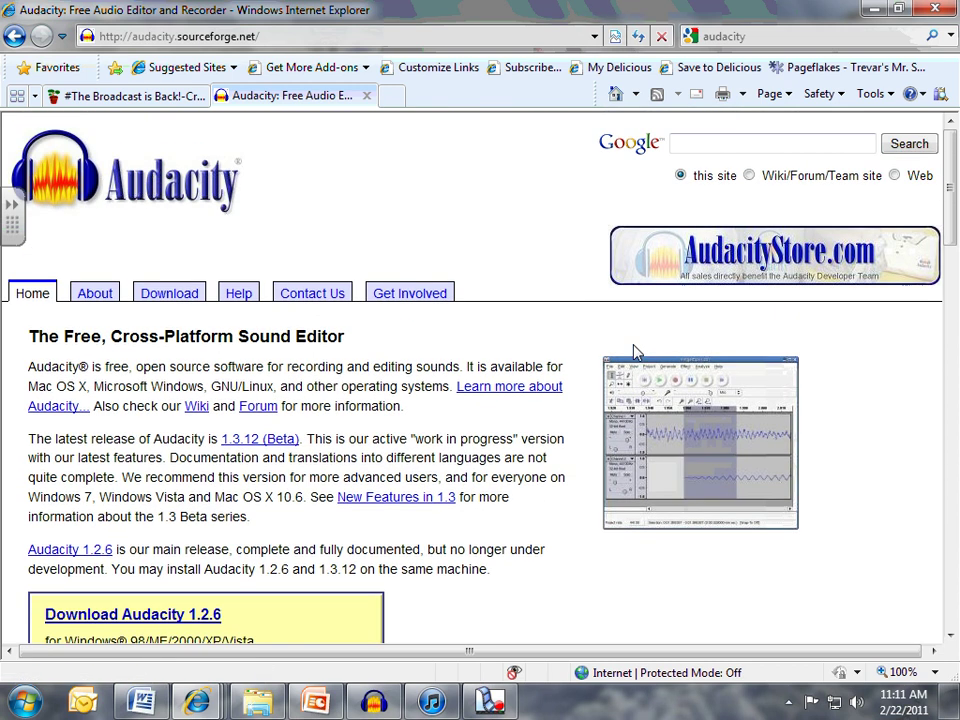
Step: Return to Audacity, try recording, dismiss the sound-device error, and view the File menu
{"action": "left_click", "coordinate": [868, 12]}
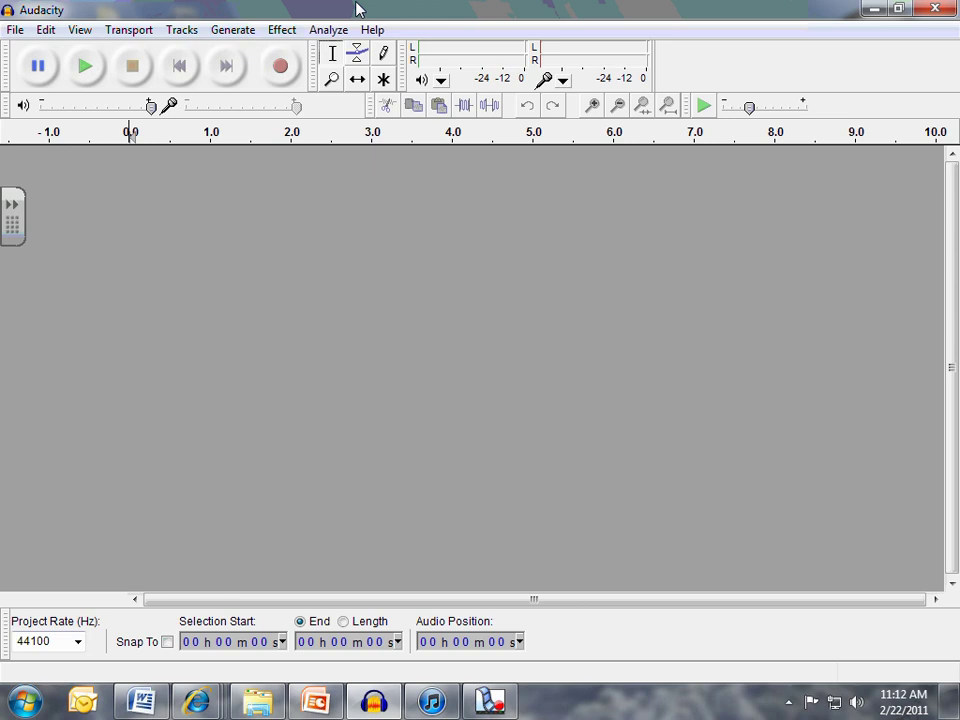
{"action": "left_click", "coordinate": [283, 66]}
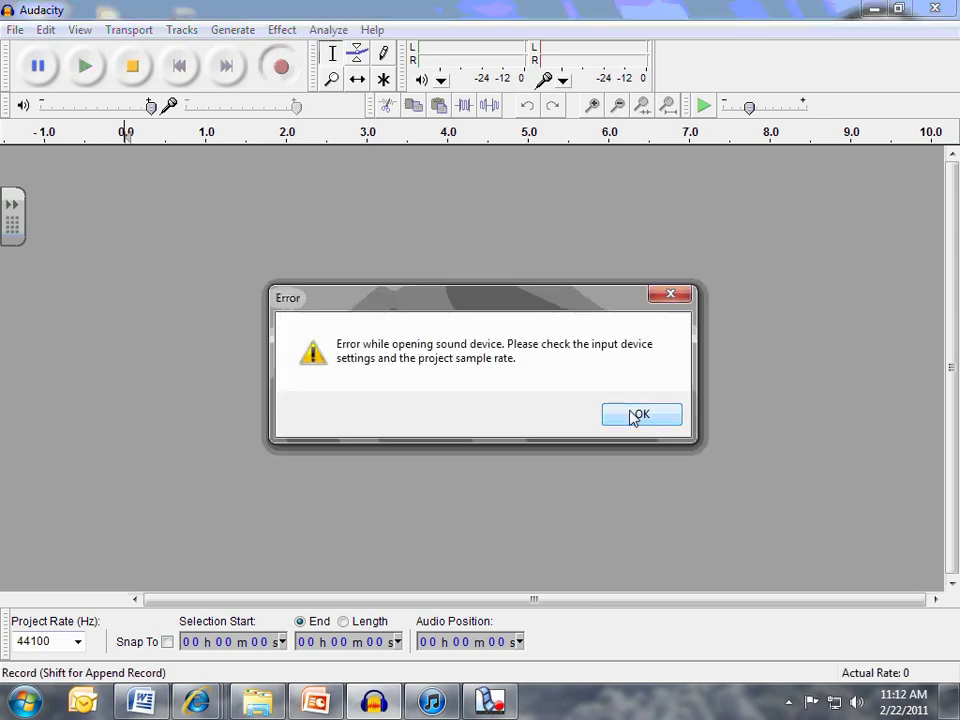
{"action": "left_click", "coordinate": [638, 415]}
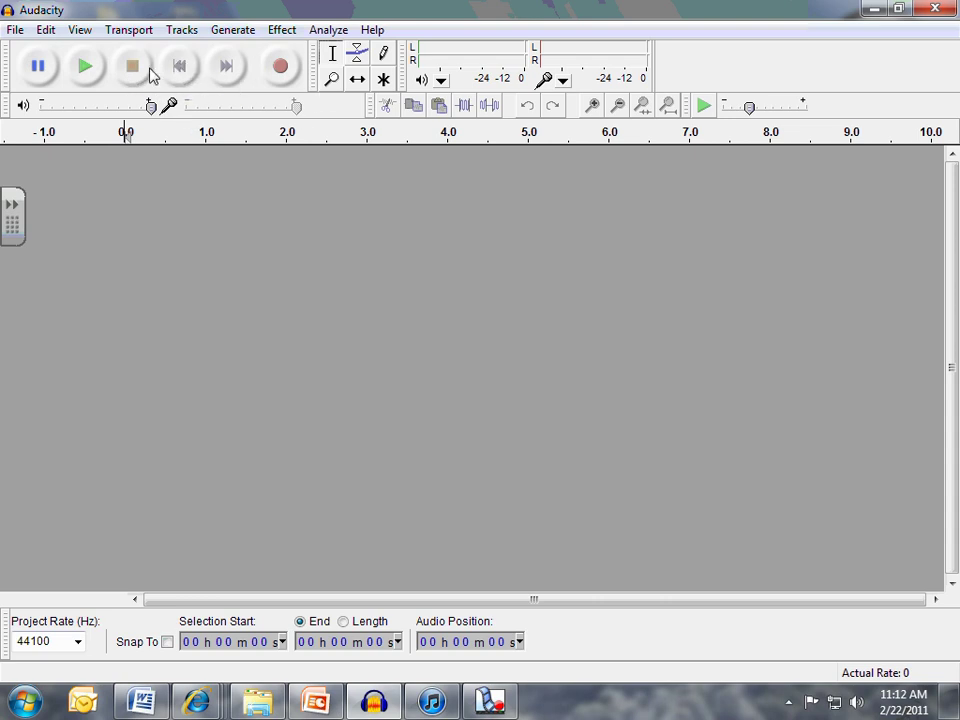
{"action": "left_click", "coordinate": [12, 31]}
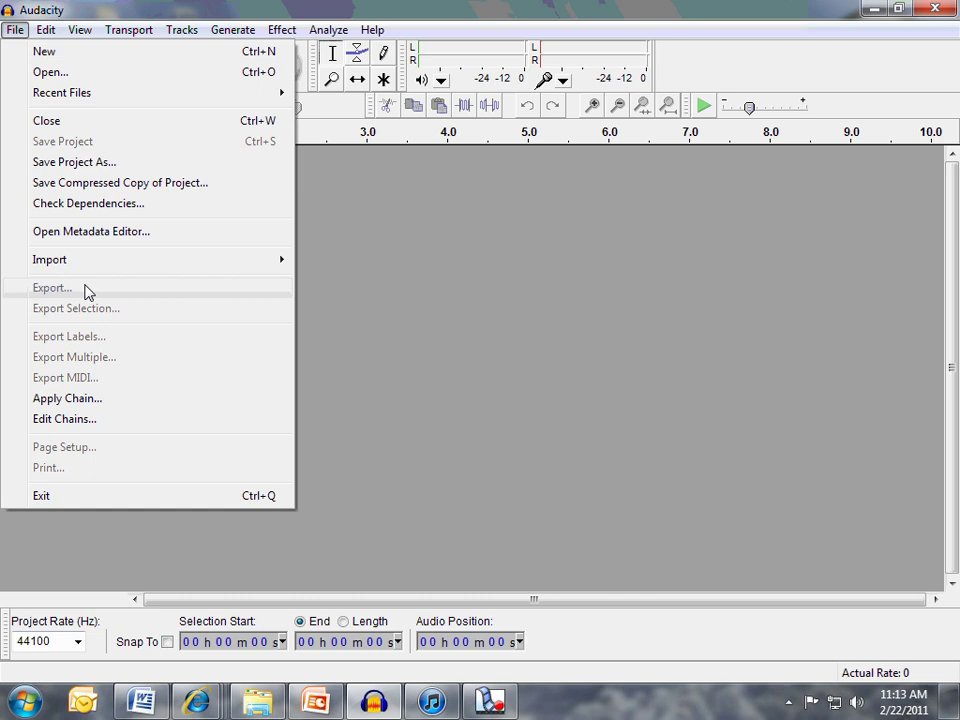
Step: Close the File menu, leaving the empty Audacity project
{"action": "left_click", "coordinate": [480, 22]}
Step: Close Audacity and log out of Podbean in Internet Explorer
{"action": "left_click", "coordinate": [936, 10]}
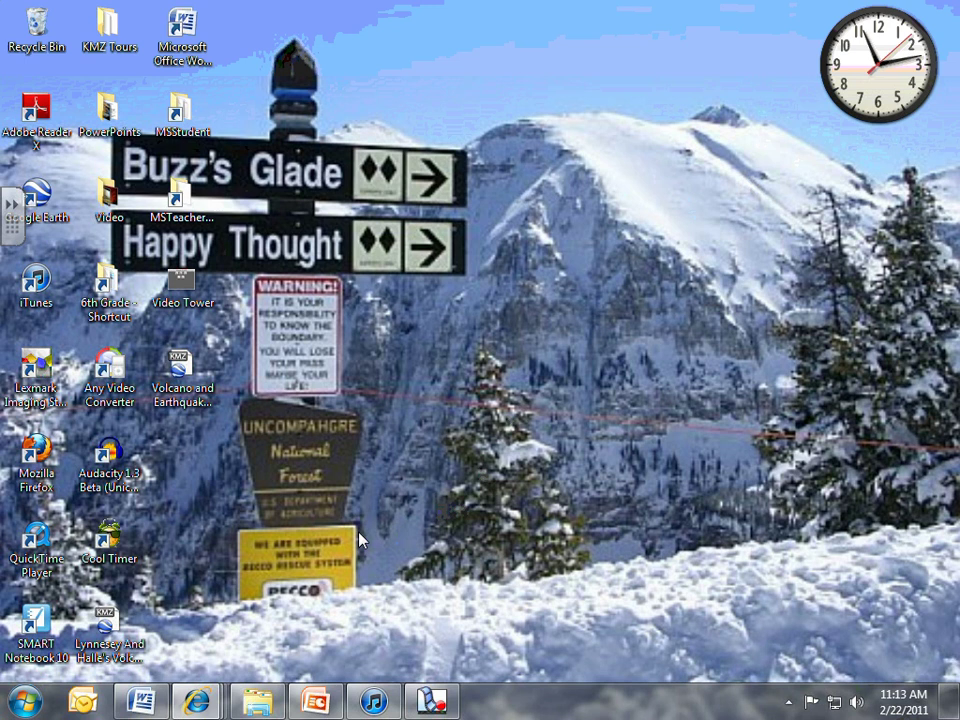
{"action": "mouse_move", "coordinate": [196, 700]}
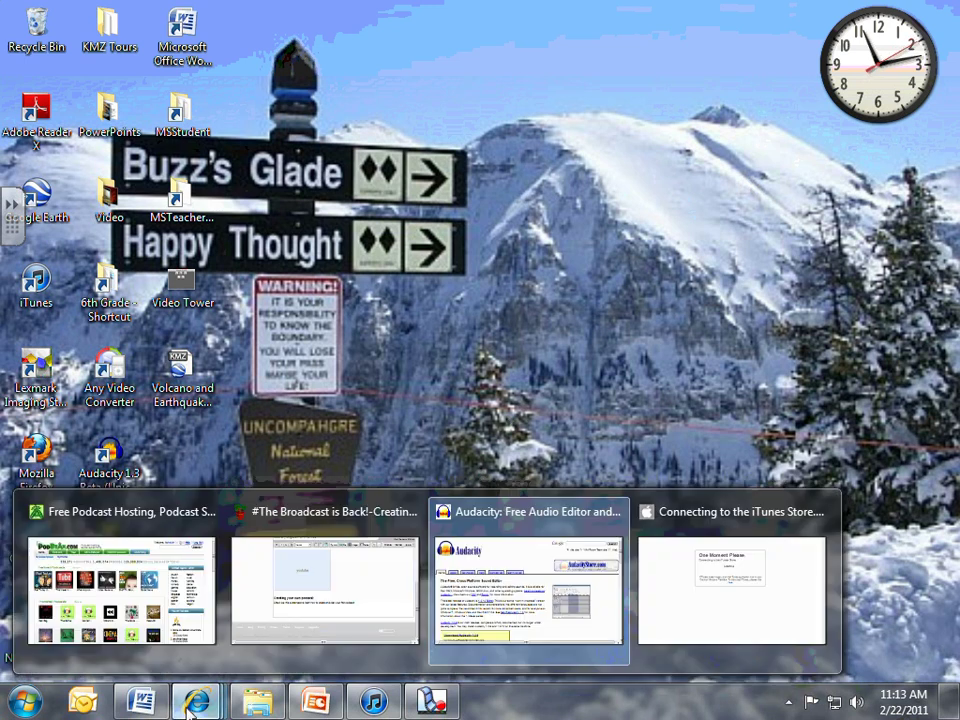
{"action": "left_click", "coordinate": [128, 518]}
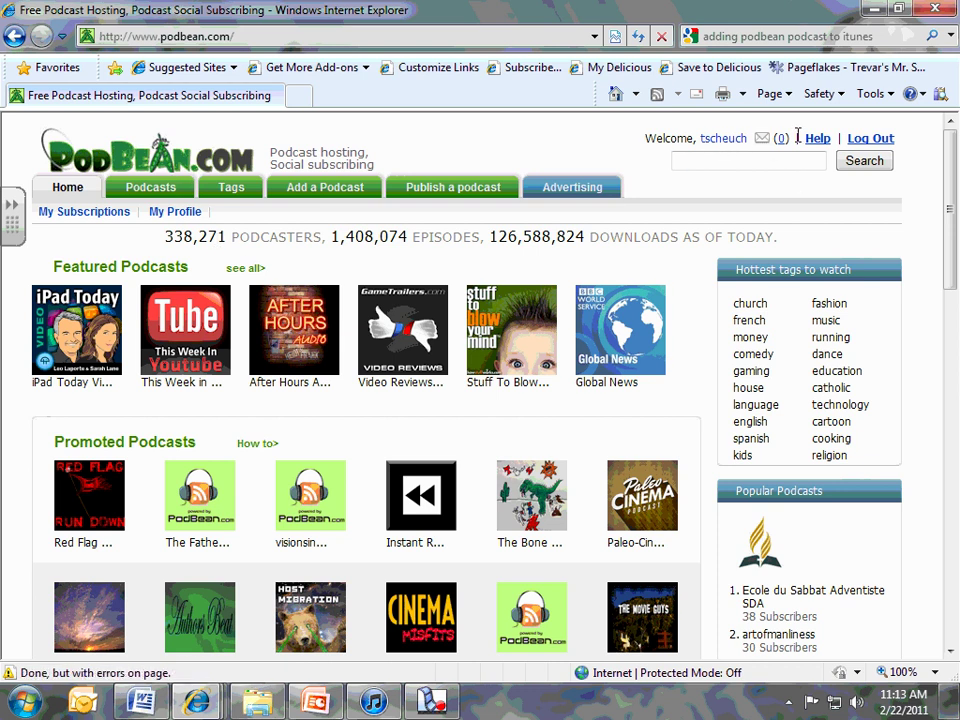
{"action": "left_click", "coordinate": [869, 140]}
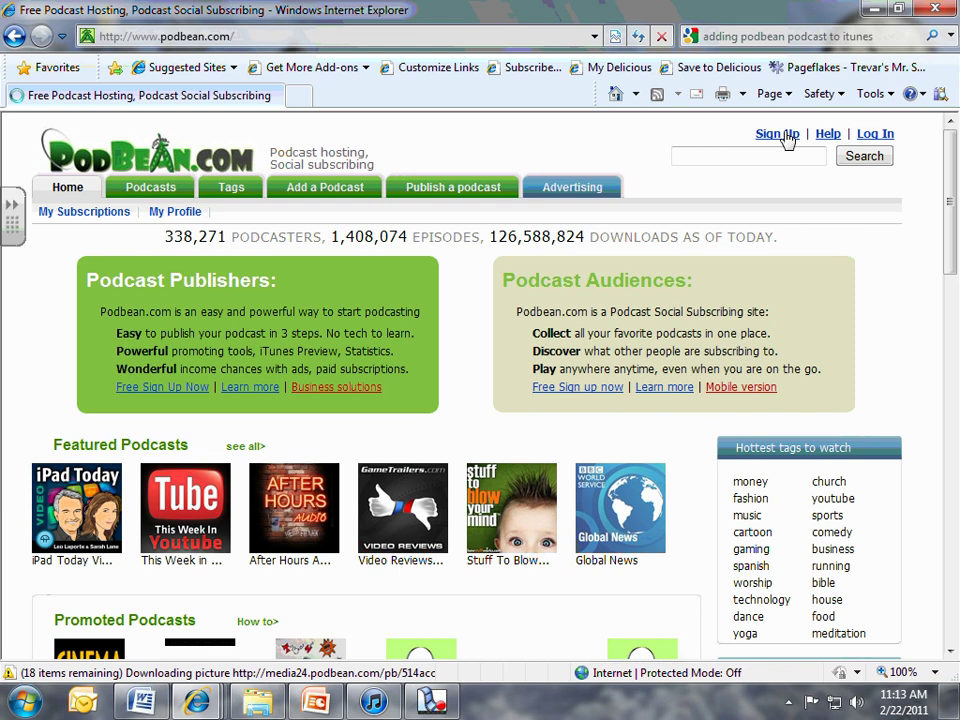
Step: Open the sign-up form for the free Podbean Basic account and look through it
{"action": "left_click", "coordinate": [779, 134]}
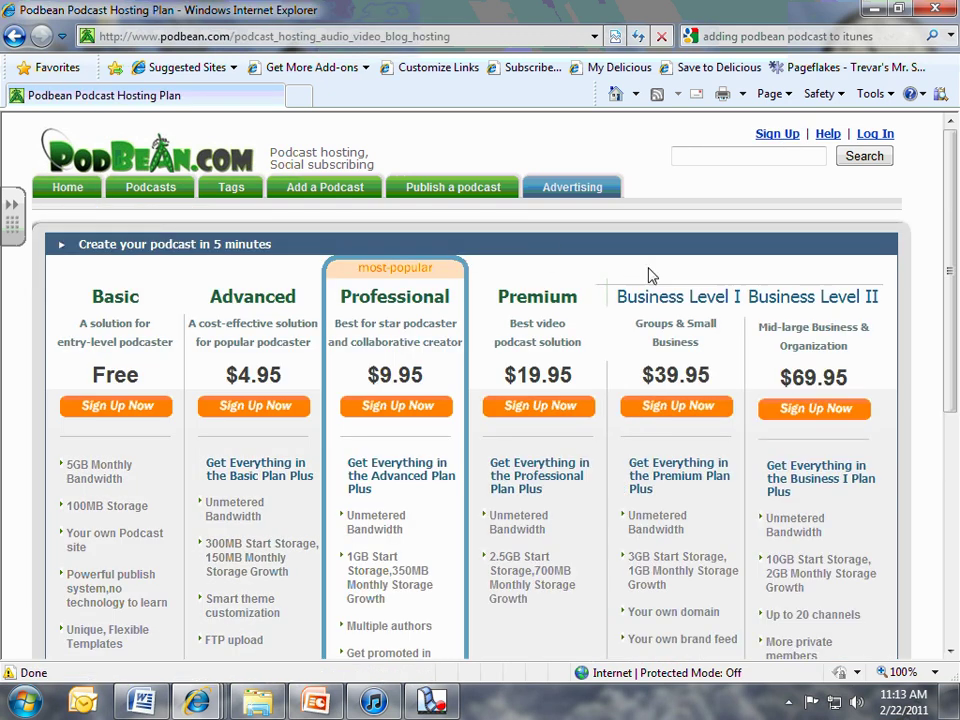
{"action": "left_click", "coordinate": [107, 408]}
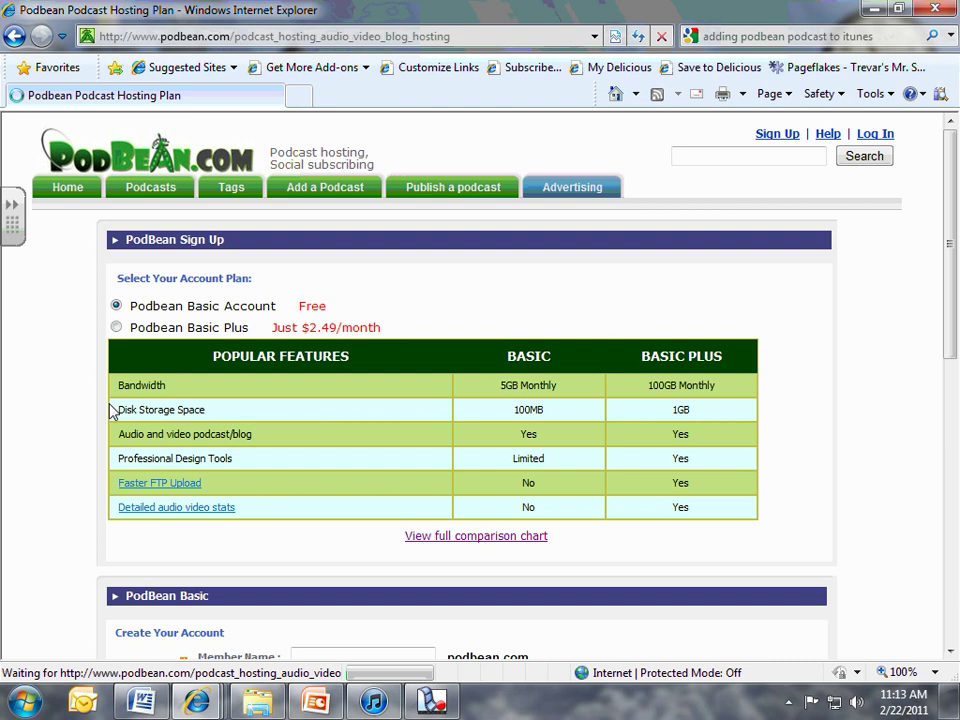
{"action": "scroll", "coordinate": [381, 321], "scroll_direction": "down", "scroll_amount": 6}
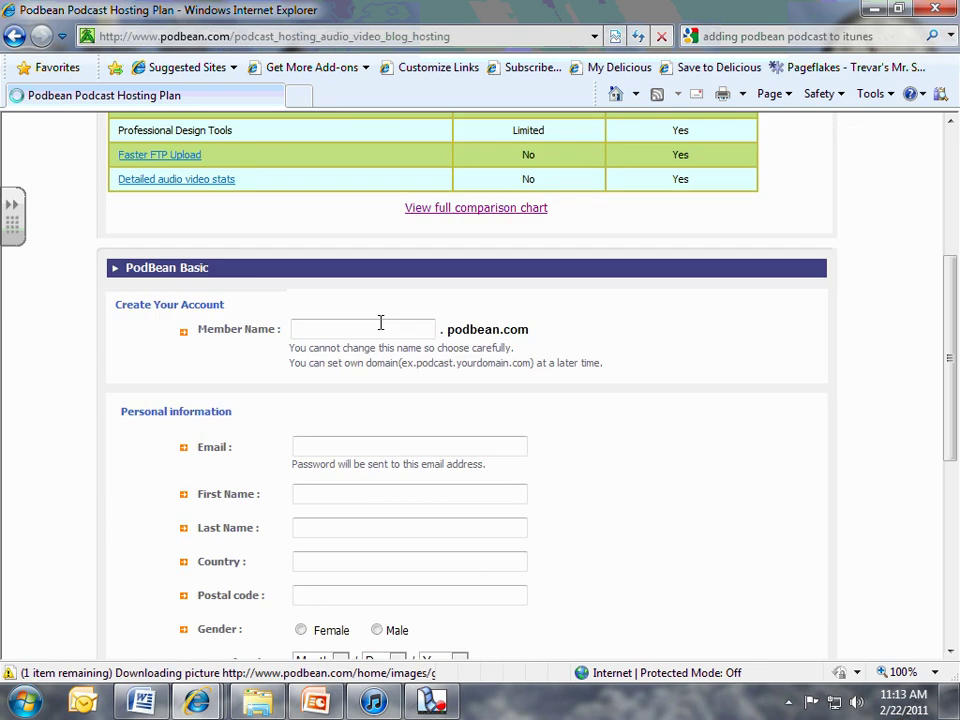
{"action": "scroll", "coordinate": [384, 385], "scroll_direction": "down", "scroll_amount": 3}
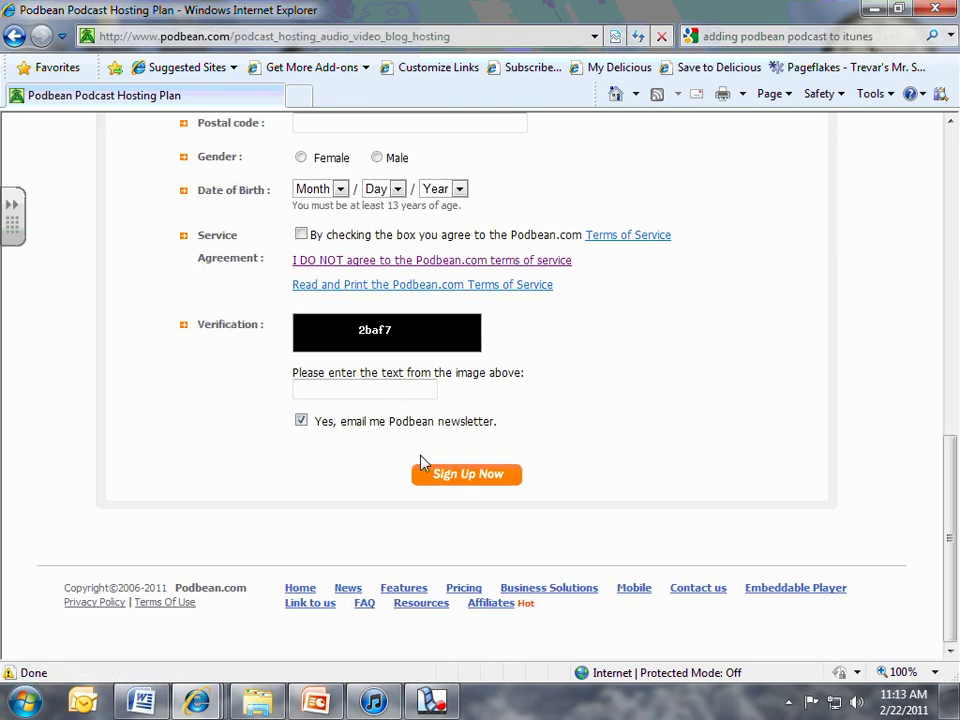
{"action": "scroll", "coordinate": [461, 362], "scroll_direction": "up", "scroll_amount": 4}
{"action": "scroll", "coordinate": [462, 364], "scroll_direction": "up", "scroll_amount": 6}
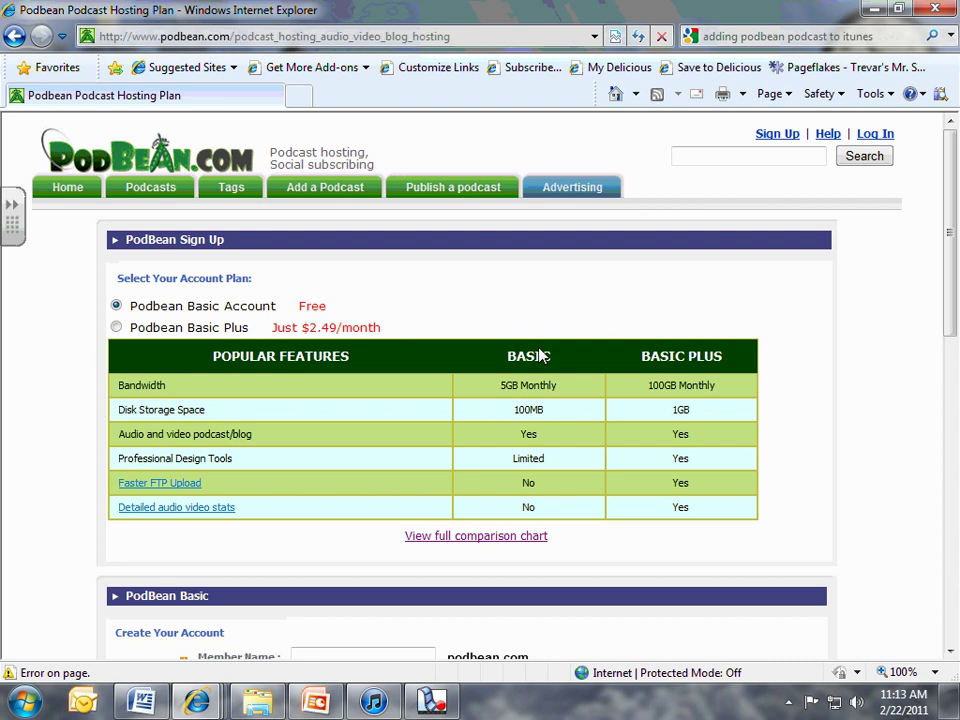
{"action": "left_click", "coordinate": [880, 138]}
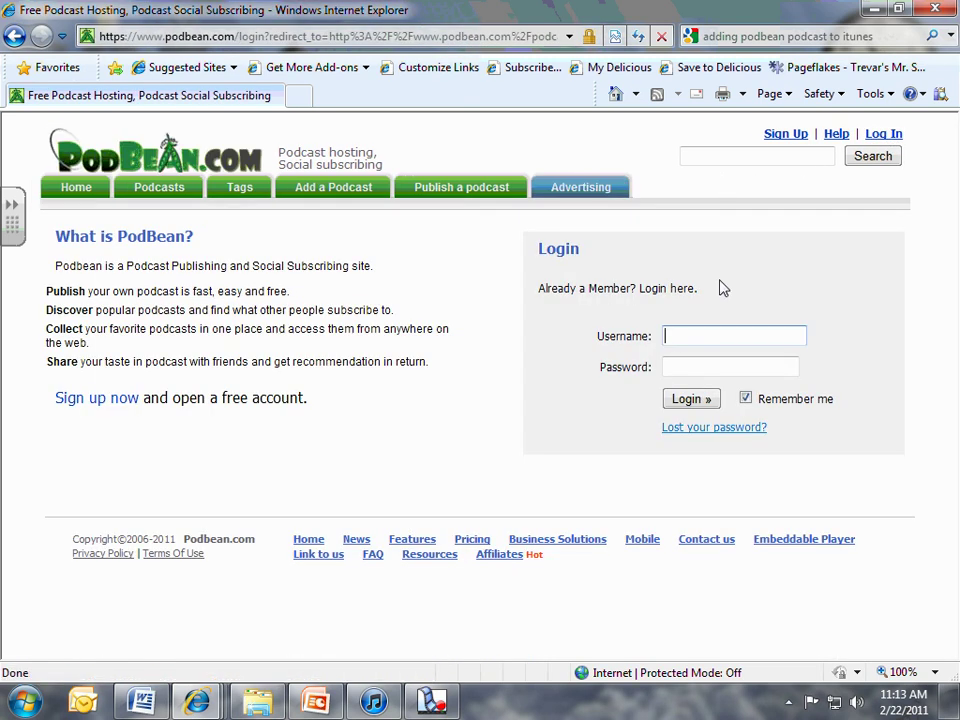
{"action": "type", "text": "t"}
{"action": "key", "text": "Down"}
{"action": "key", "text": "Return"}
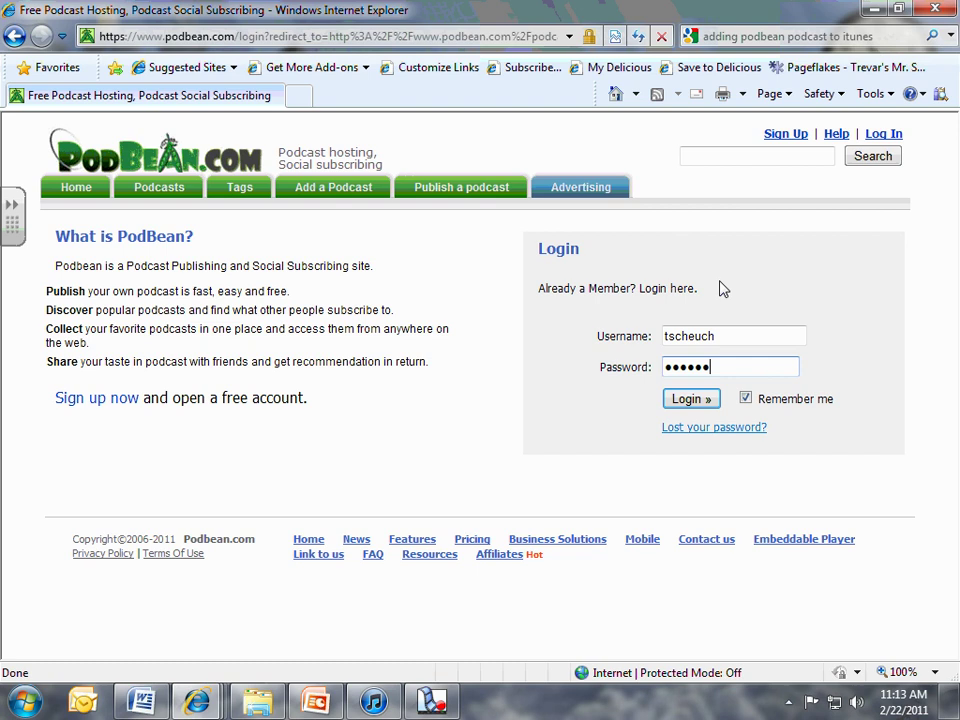
{"action": "key", "text": "Return"}
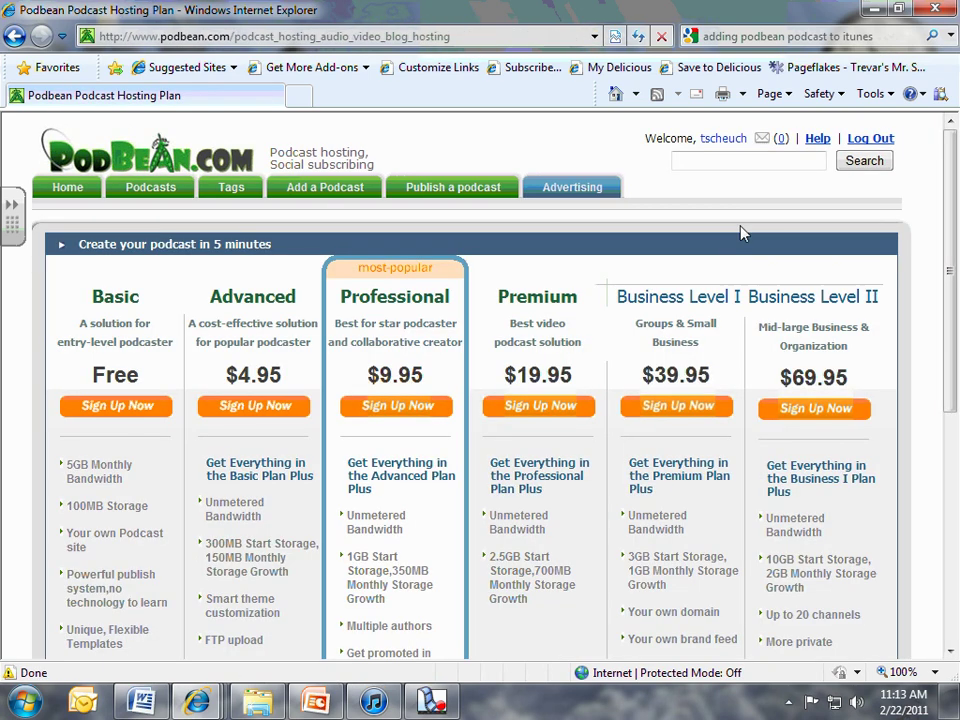
{"action": "left_click", "coordinate": [726, 144]}
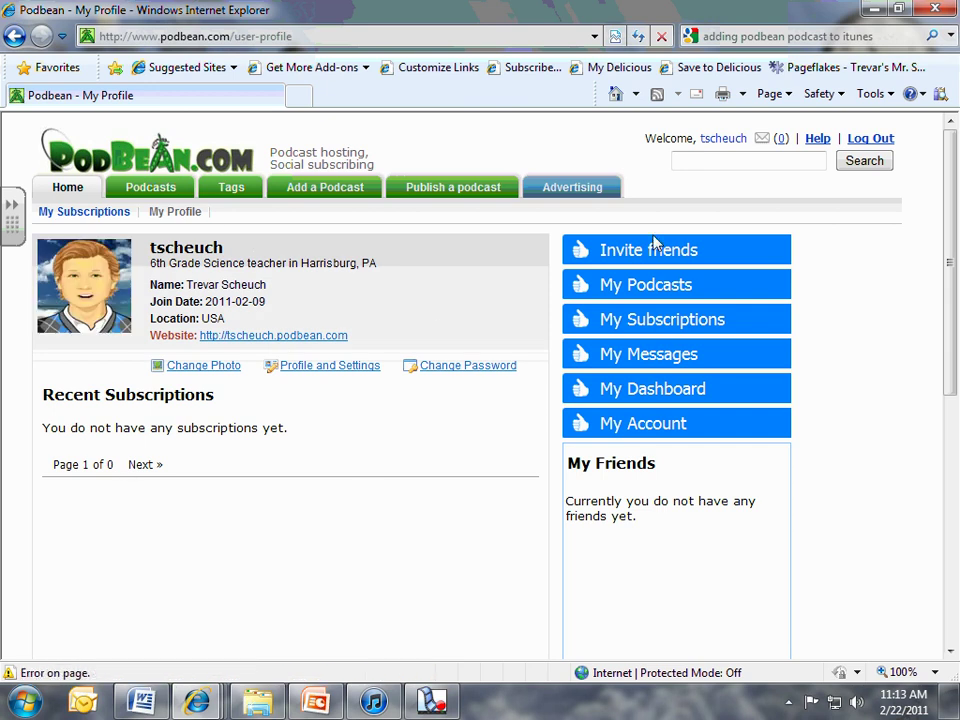
{"action": "left_click", "coordinate": [641, 398]}
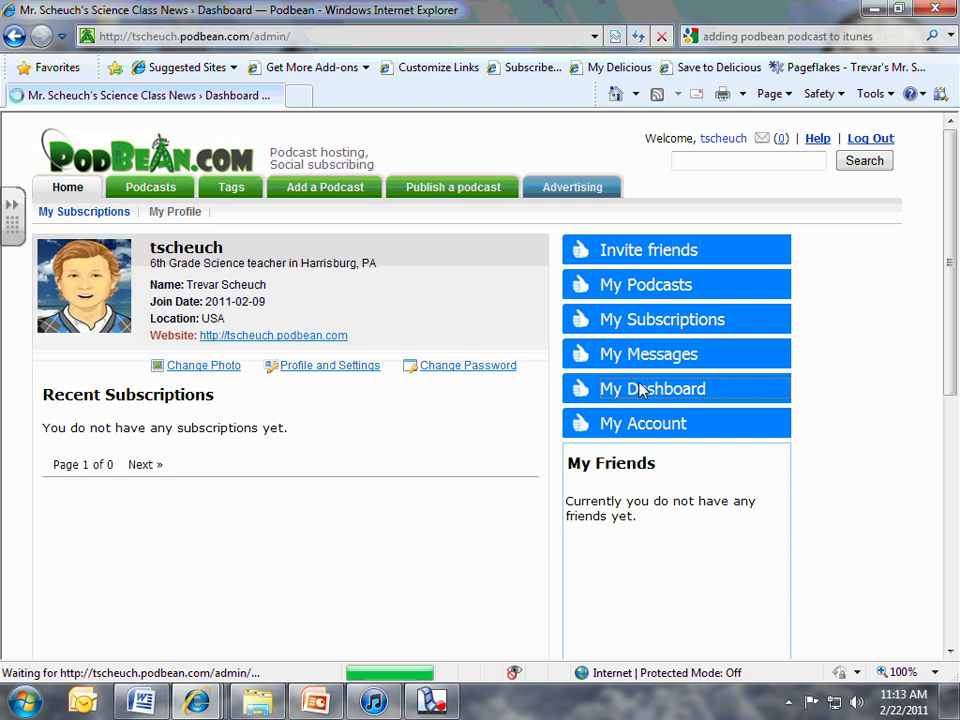
{"action": "scroll", "coordinate": [485, 380], "scroll_direction": "down", "scroll_amount": 3}
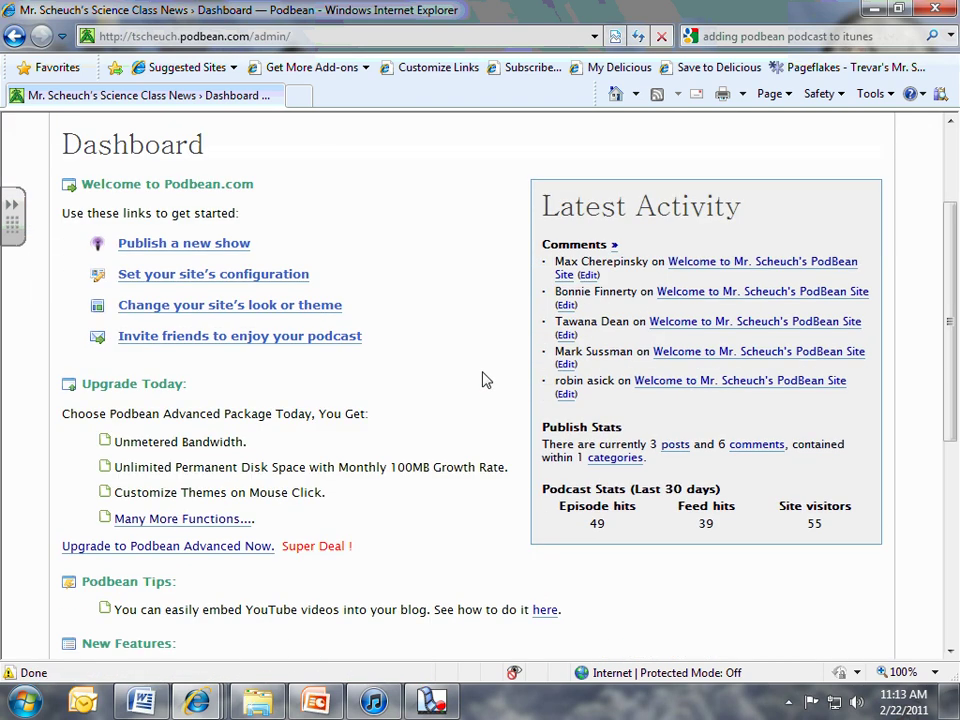
{"action": "scroll", "coordinate": [481, 379], "scroll_direction": "up", "scroll_amount": 3}
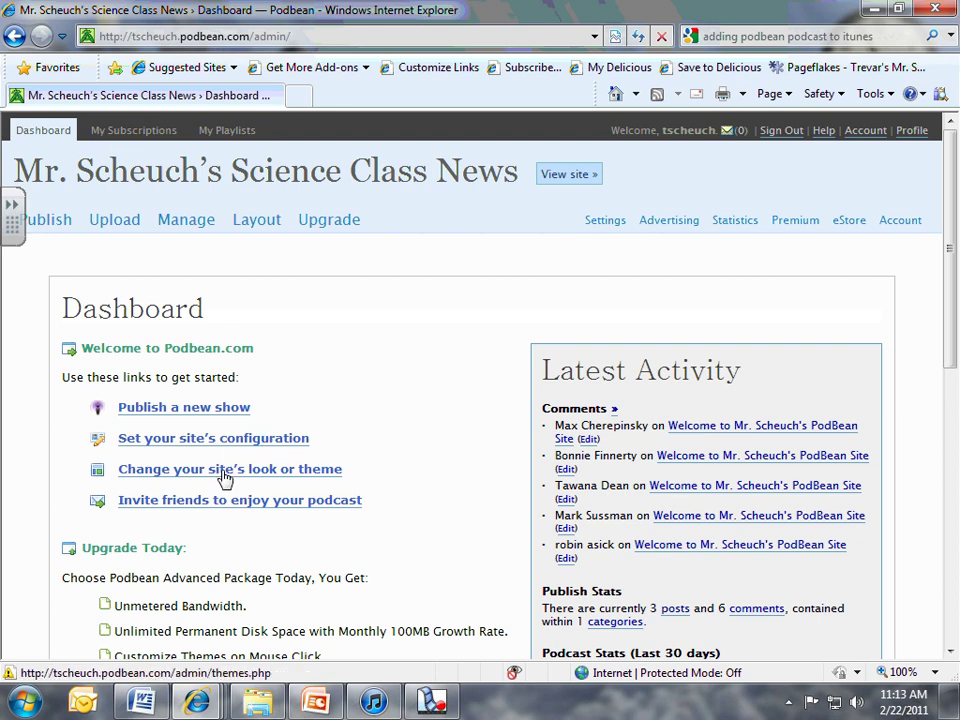
Step: Start a new episode post via 'Publish a new show' and move down to the post body
{"action": "left_click", "coordinate": [178, 410]}
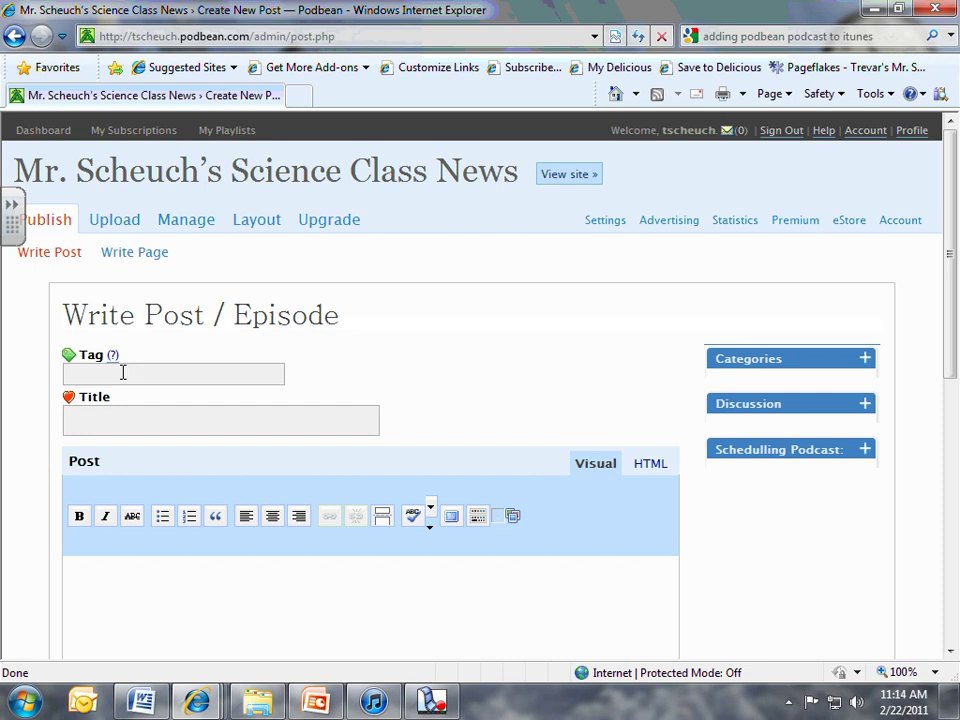
{"action": "left_click", "coordinate": [131, 424]}
{"action": "scroll", "coordinate": [131, 424], "scroll_direction": "down", "scroll_amount": 3}
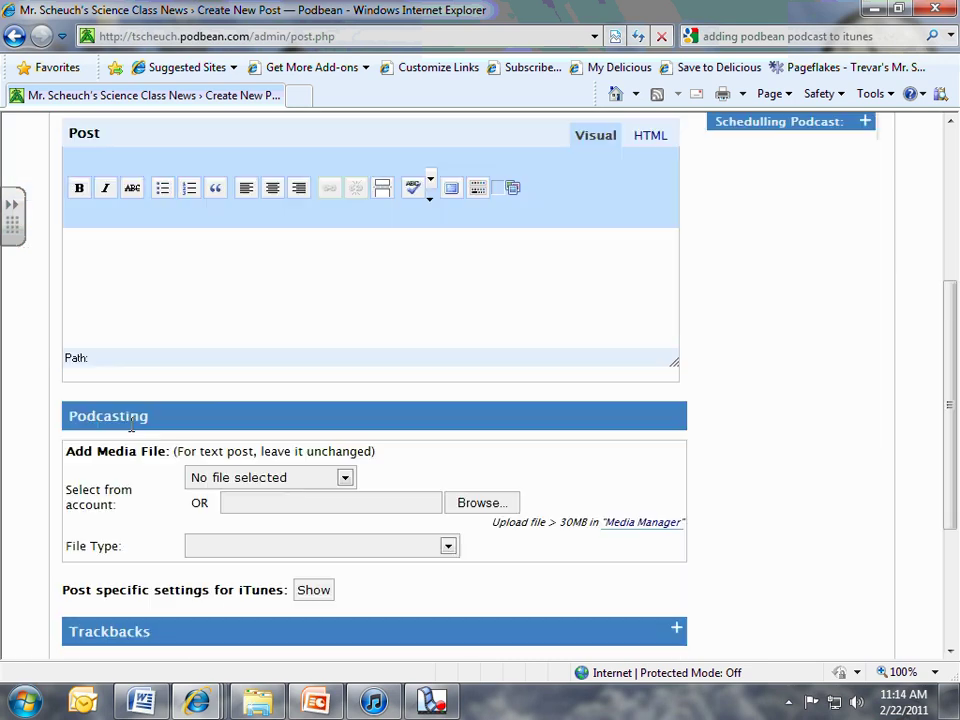
{"action": "left_click", "coordinate": [87, 256]}
Step: Browse from Documents into the Podcasts folder holding Episodes 1, 2 and 3
{"action": "left_click", "coordinate": [484, 510]}
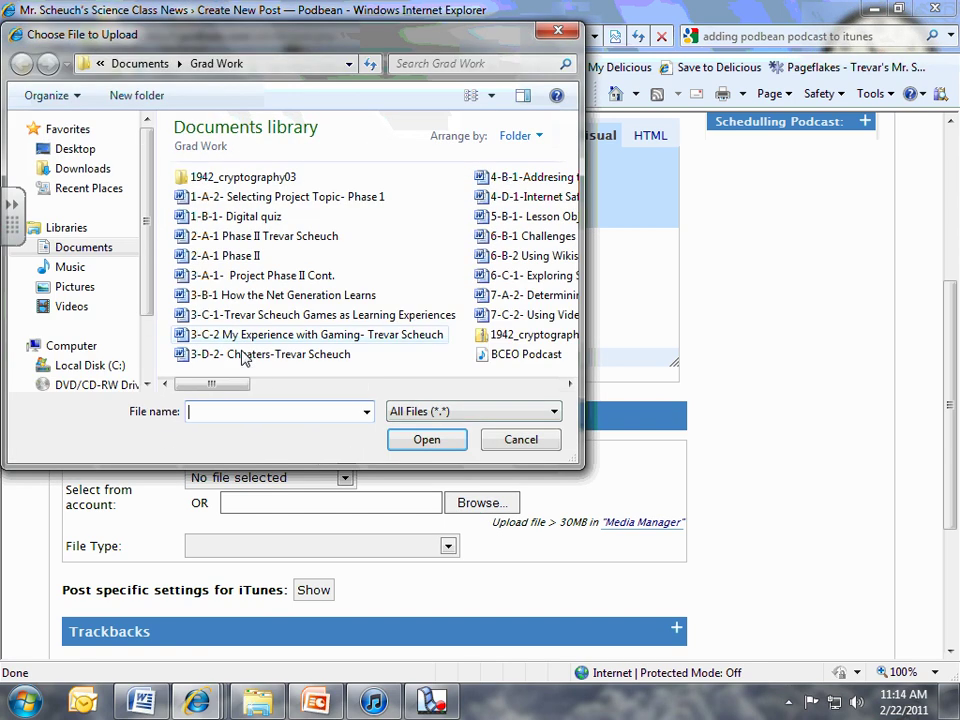
{"action": "left_click", "coordinate": [80, 248]}
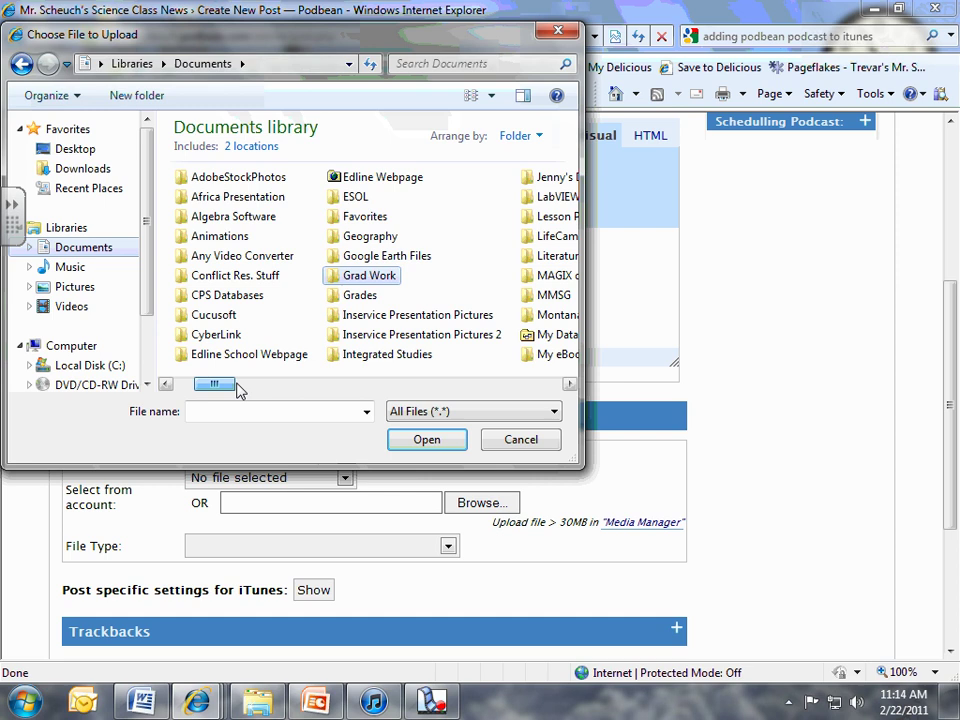
{"action": "left_click_drag", "start_coordinate": [237, 385], "coordinate": [293, 388]}
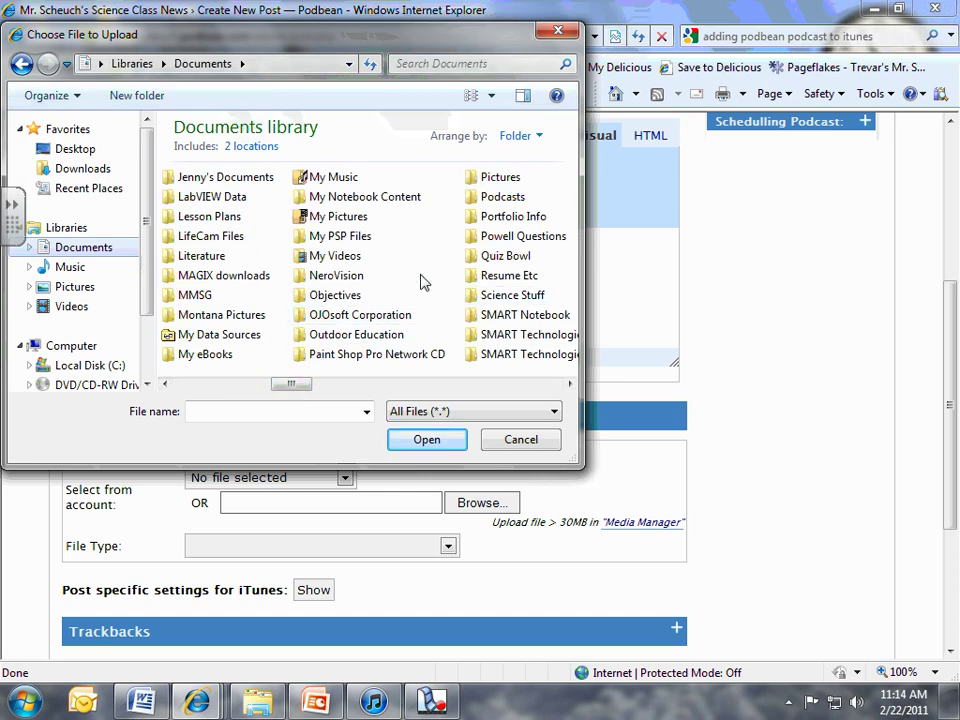
{"action": "scroll", "coordinate": [482, 200], "scroll_direction": "down", "scroll_amount": 2}
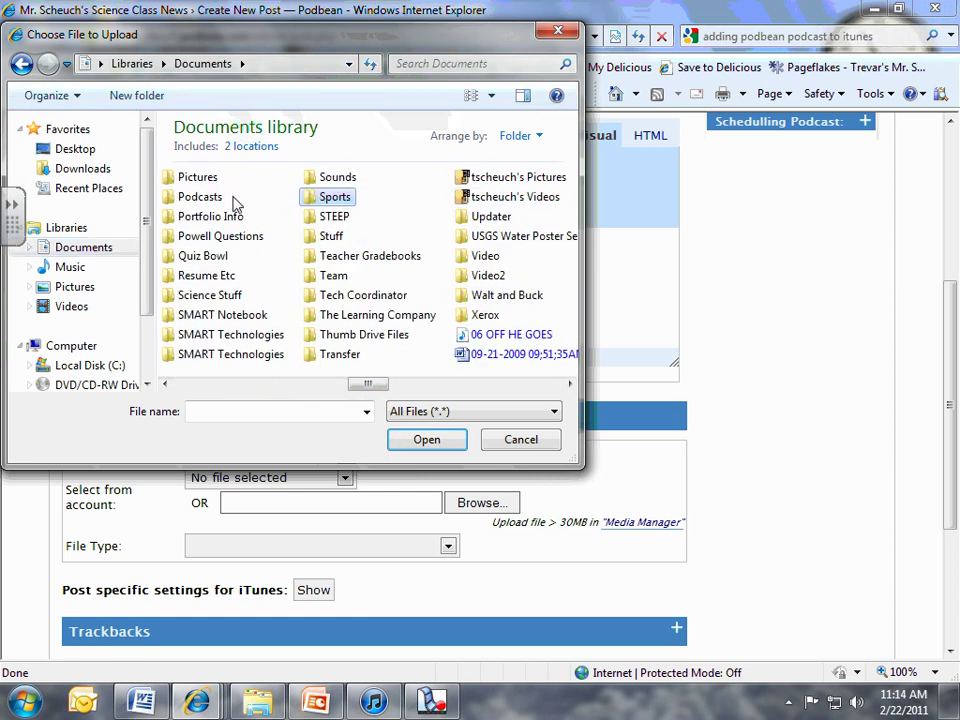
{"action": "double_click", "coordinate": [192, 198]}
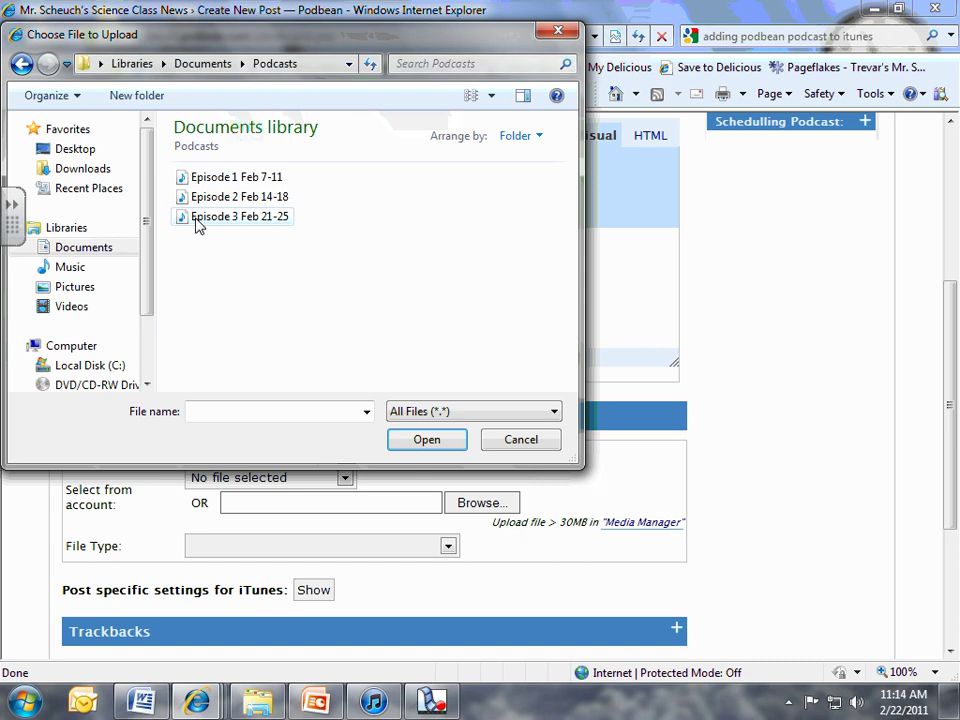
Step: Attach 'Episode 3 Feb 21-25' as the post's audio file and publish it
{"action": "left_click", "coordinate": [197, 222]}
{"action": "left_click", "coordinate": [422, 442]}
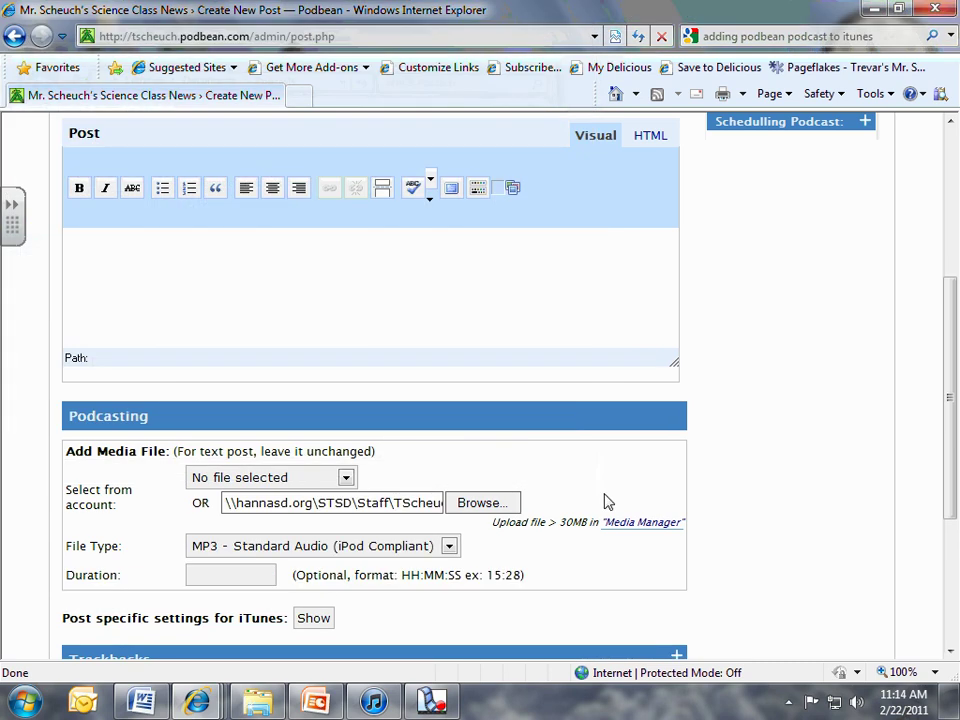
{"action": "scroll", "coordinate": [607, 499], "scroll_direction": "down", "scroll_amount": 2}
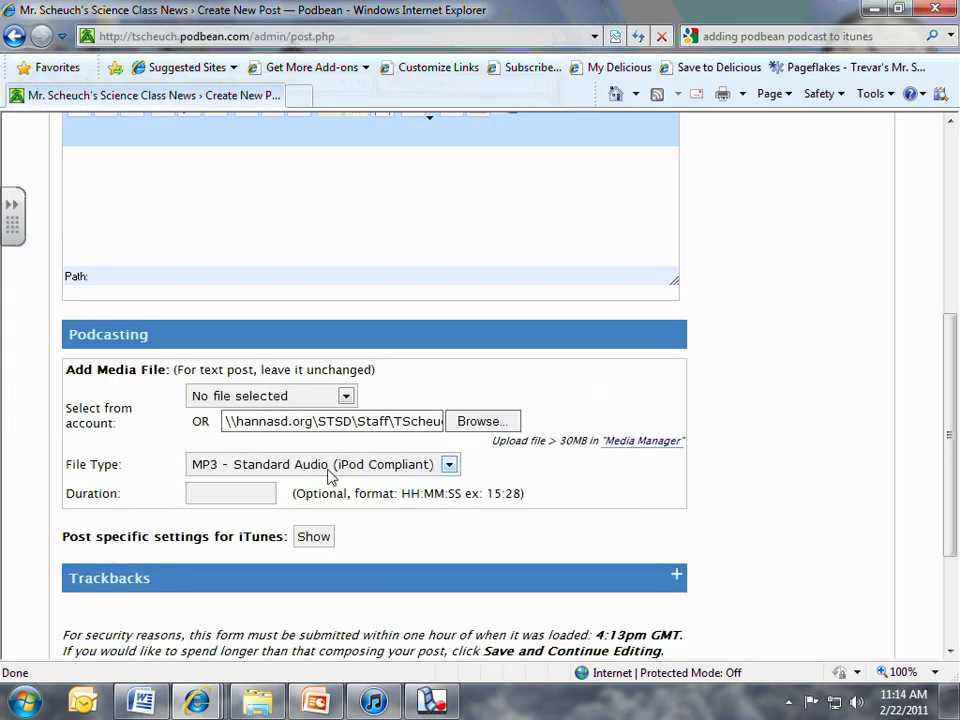
{"action": "scroll", "coordinate": [722, 514], "scroll_direction": "down", "scroll_amount": 4}
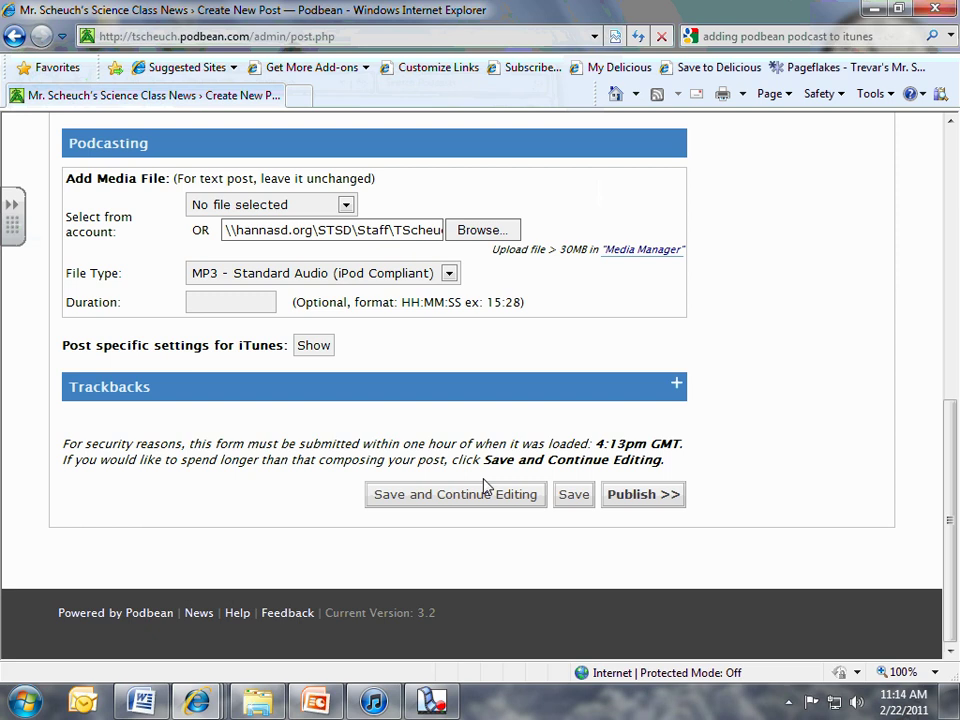
{"action": "left_click", "coordinate": [648, 498]}
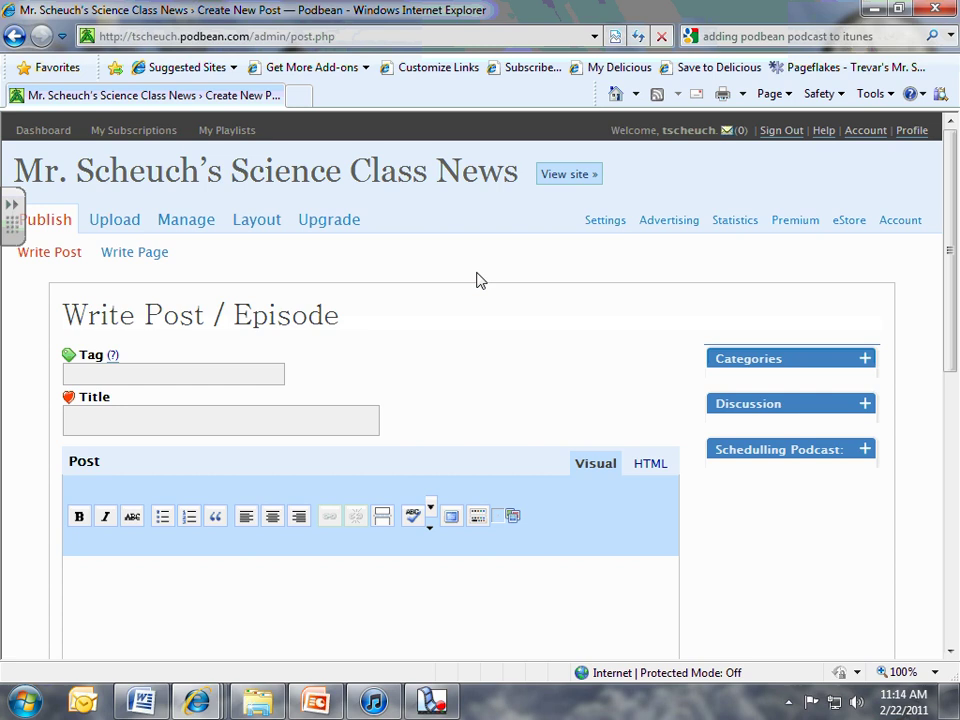
{"action": "left_click", "coordinate": [335, 36]}
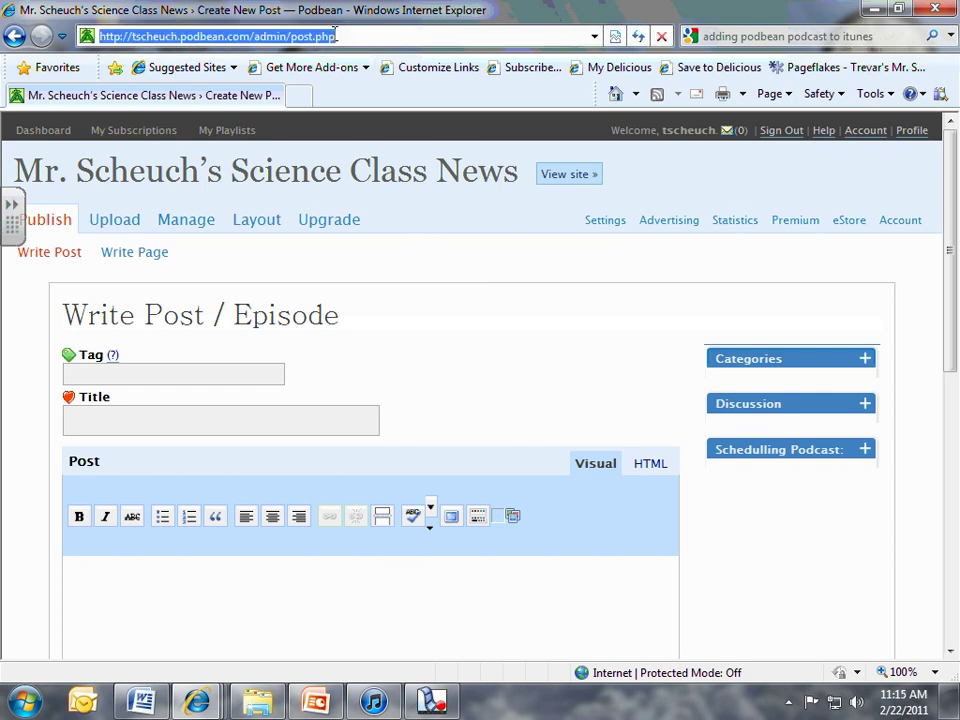
{"action": "type", "text": "pod"}
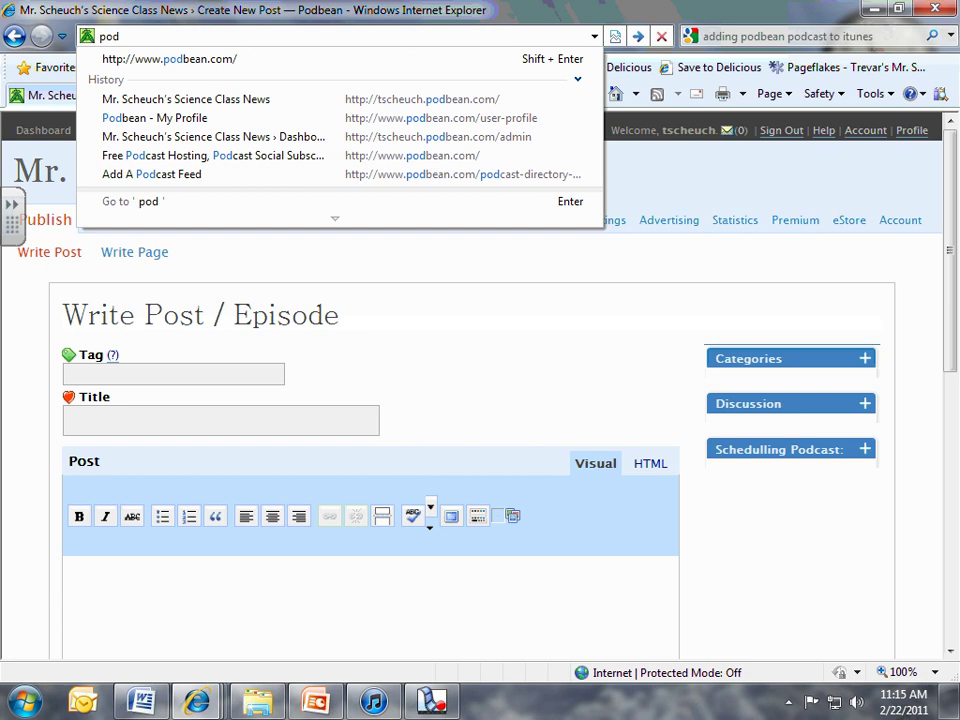
{"action": "type", "text": "bean."}
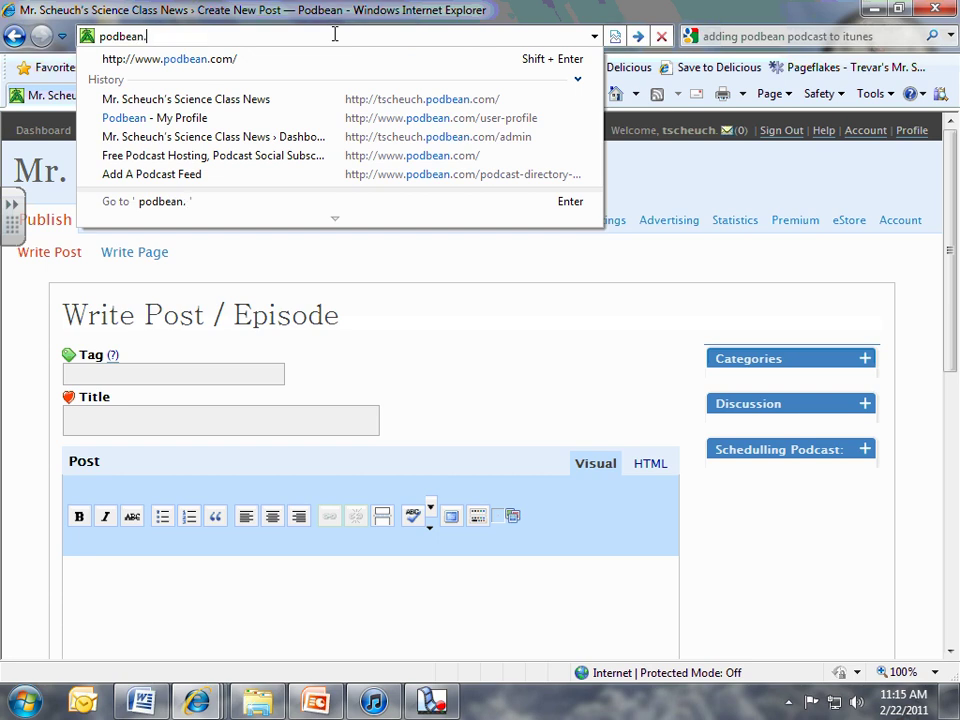
{"action": "type", "text": "com"}
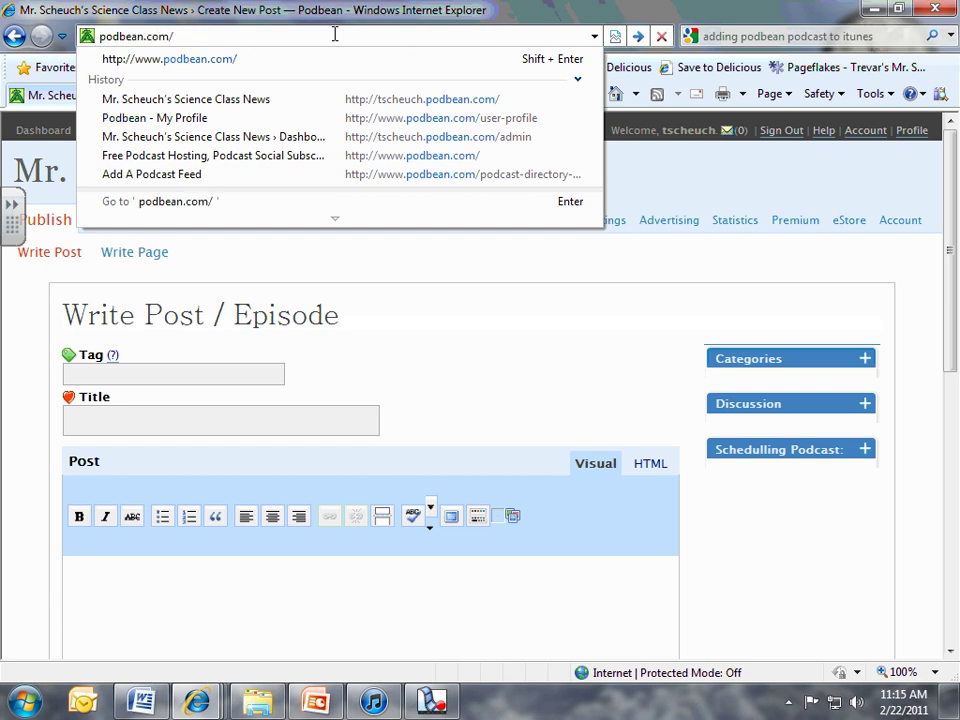
{"action": "type", "text": "/tscheuch"}
{"action": "key", "text": "Return"}
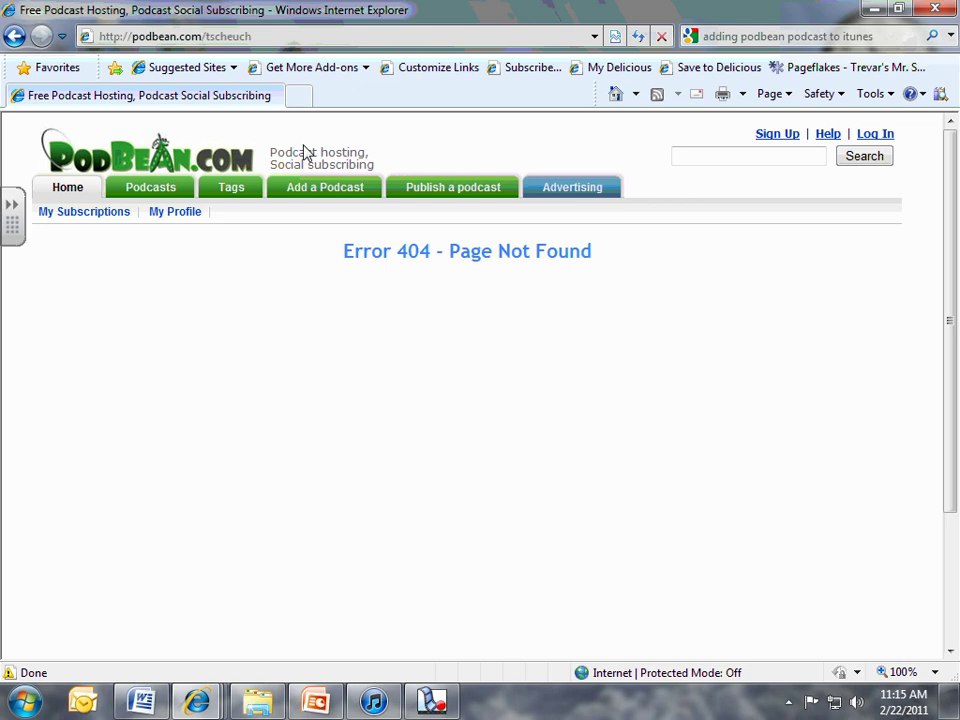
{"action": "left_click", "coordinate": [133, 35]}
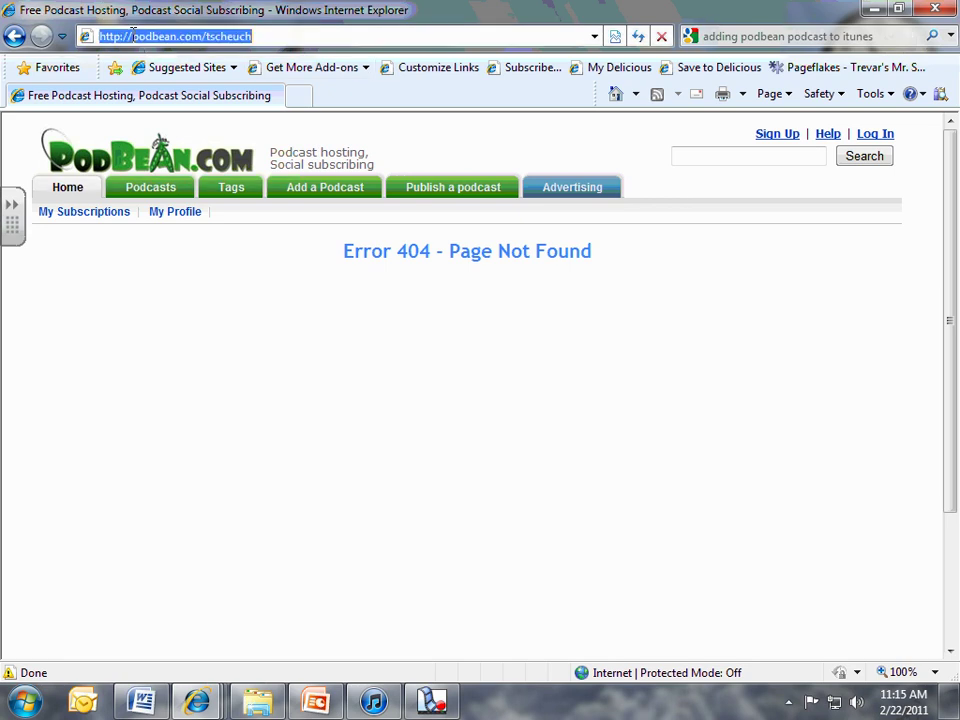
{"action": "left_click", "coordinate": [133, 35]}
{"action": "type", "text": "www."}
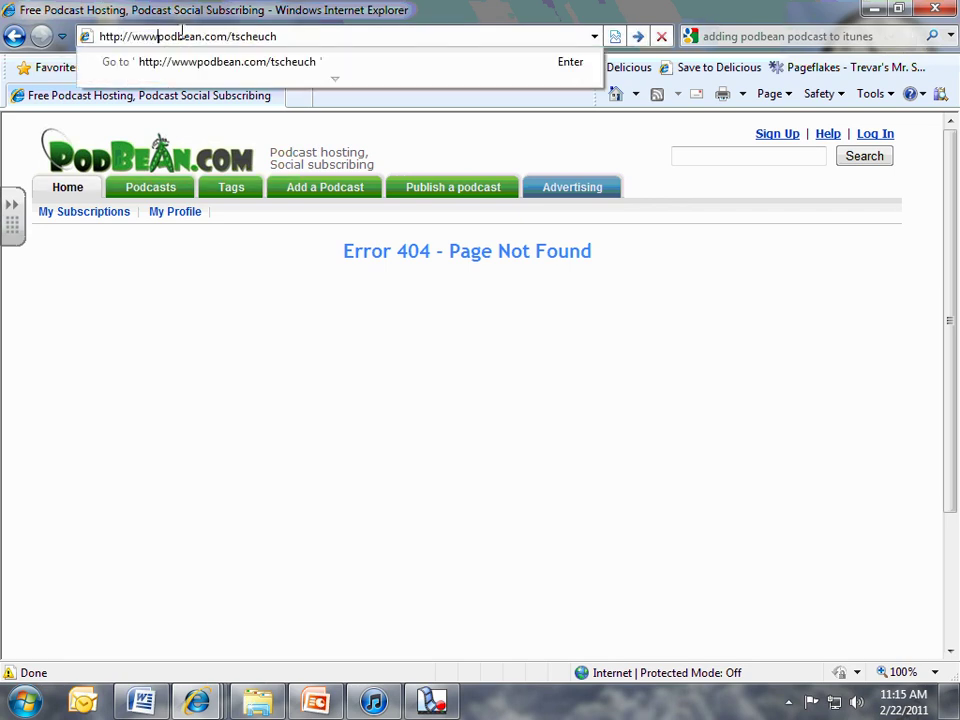
{"action": "key", "text": "Return"}
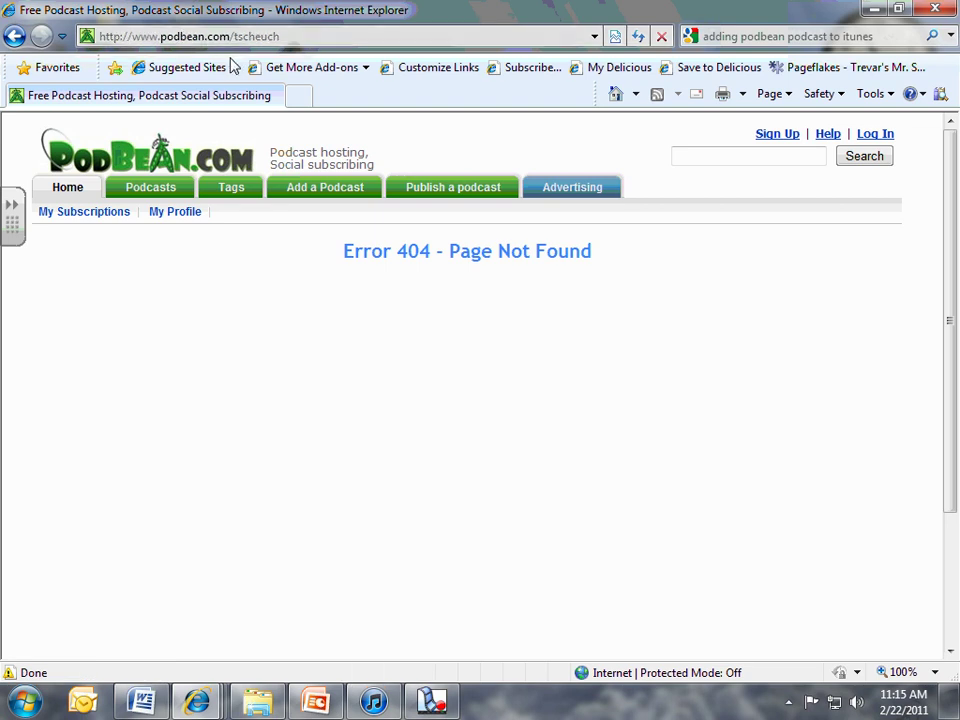
Step: Open the class podcast site from the 'tsc' address-bar suggestion
{"action": "left_click", "coordinate": [297, 36]}
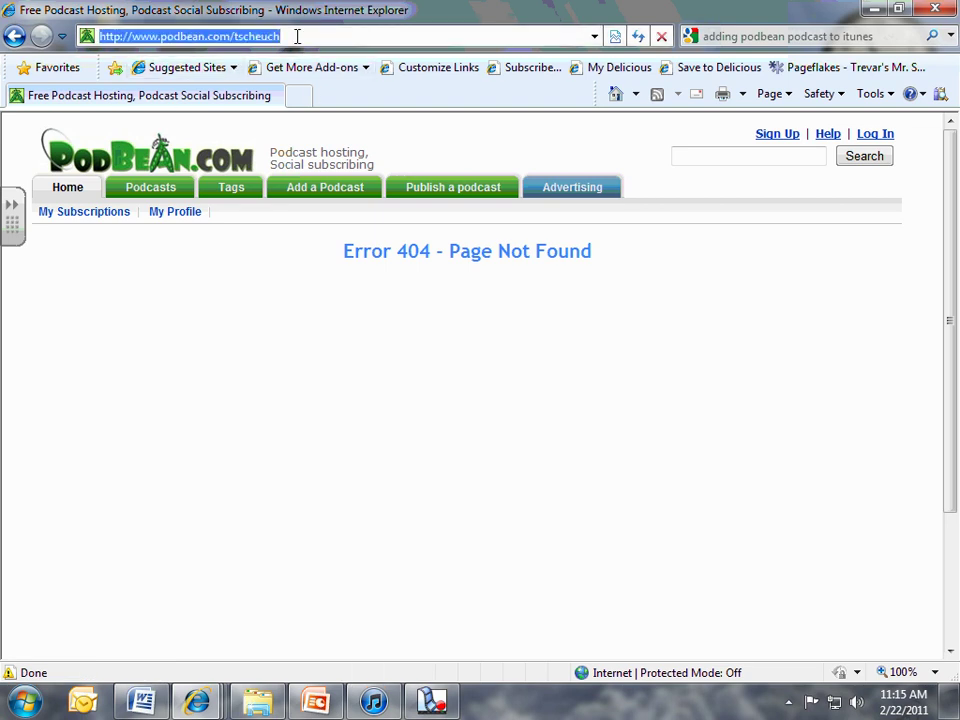
{"action": "type", "text": "tsc"}
{"action": "key", "text": "Down"}
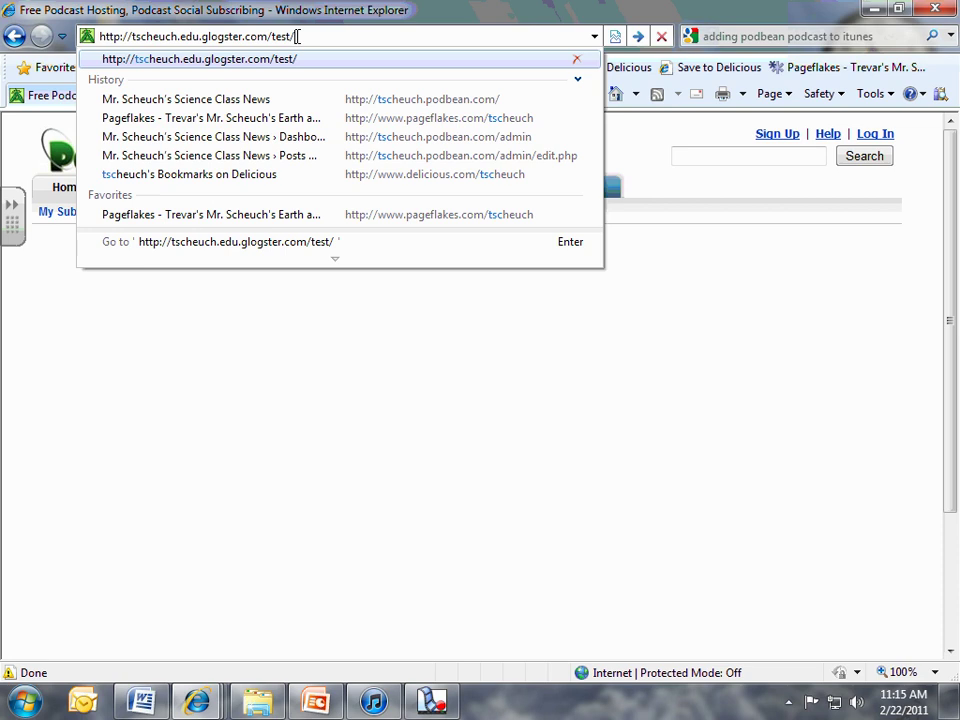
{"action": "key", "text": "Down"}
{"action": "key", "text": "Return"}
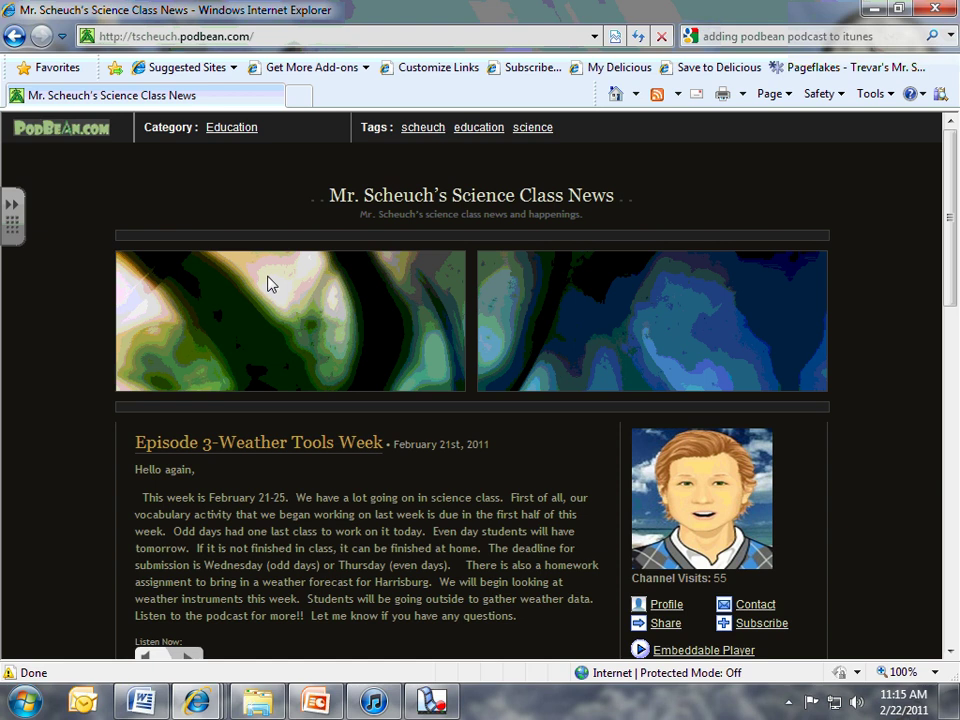
Step: Test-play the Episode 3-Weather Tools Week audio, then pause it
{"action": "scroll", "coordinate": [250, 307], "scroll_direction": "down", "scroll_amount": 2}
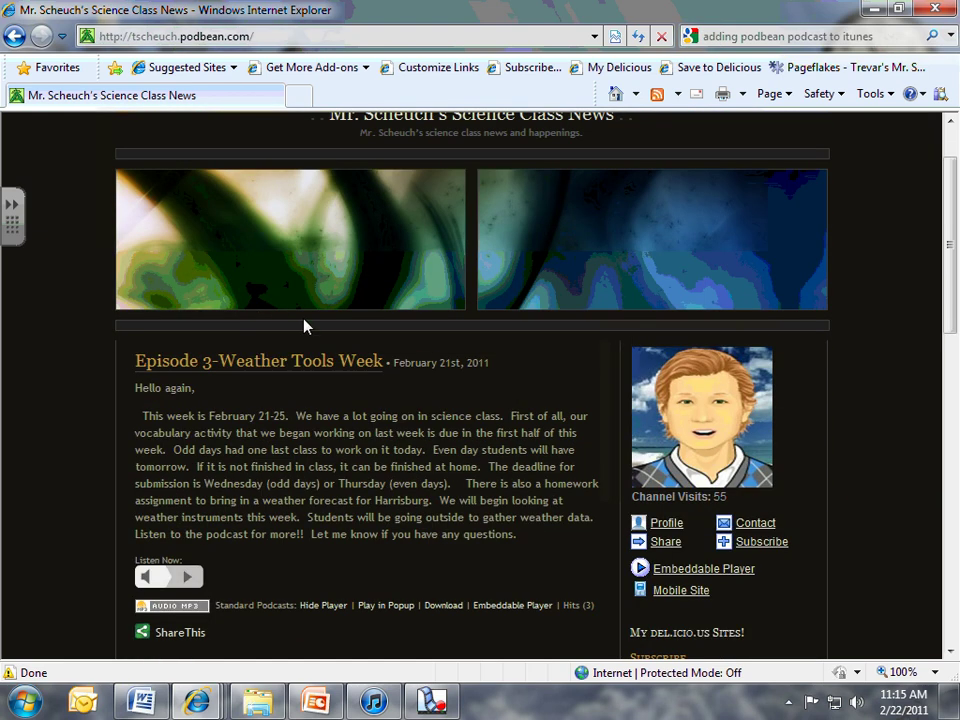
{"action": "scroll", "coordinate": [310, 327], "scroll_direction": "down", "scroll_amount": 2}
{"action": "scroll", "coordinate": [280, 298], "scroll_direction": "down", "scroll_amount": 5}
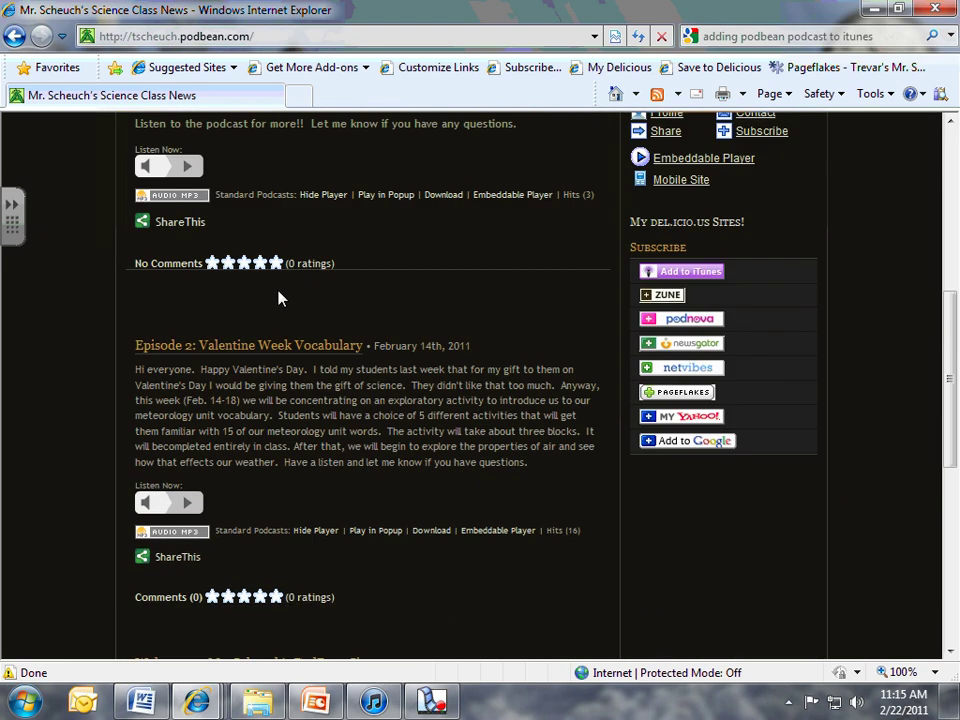
{"action": "scroll", "coordinate": [253, 285], "scroll_direction": "down", "scroll_amount": 5}
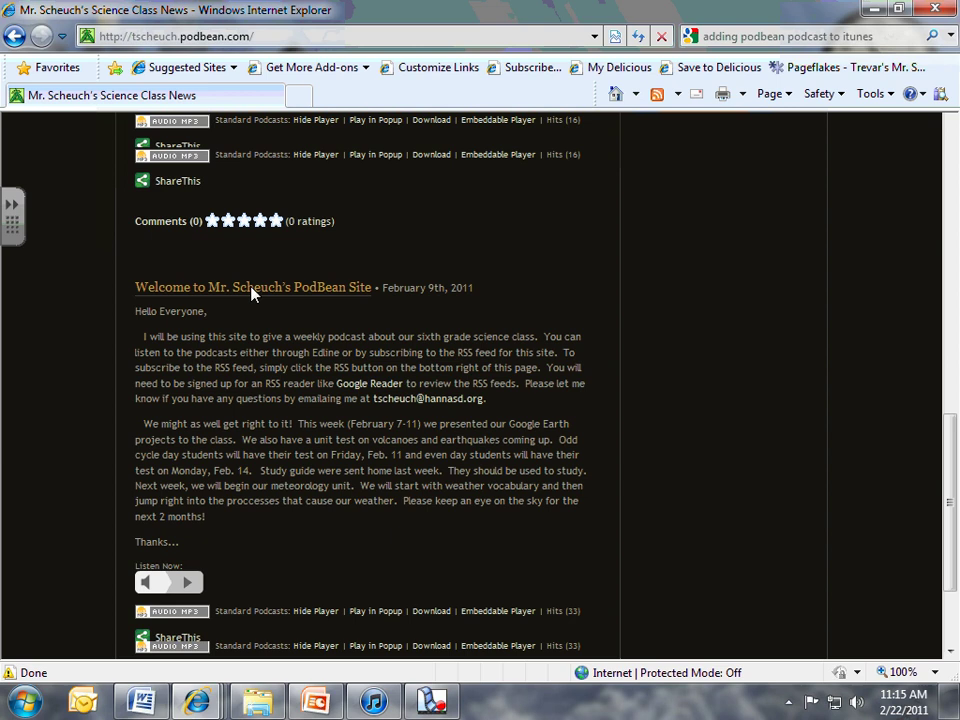
{"action": "scroll", "coordinate": [252, 289], "scroll_direction": "up", "scroll_amount": 14}
{"action": "scroll", "coordinate": [251, 289], "scroll_direction": "down", "scroll_amount": 1}
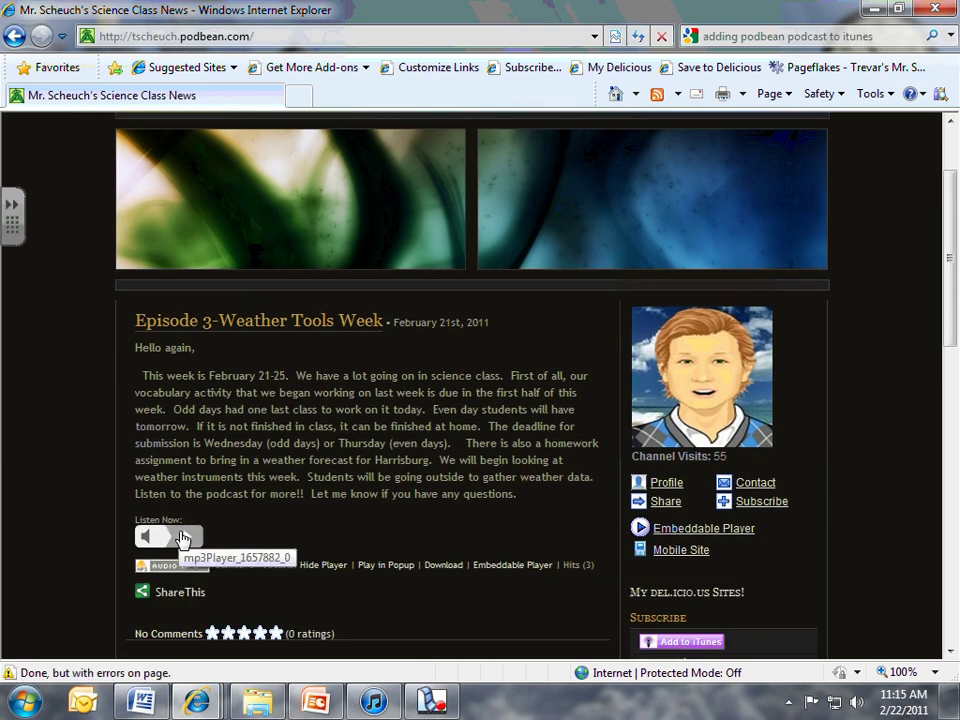
{"action": "left_click", "coordinate": [183, 538]}
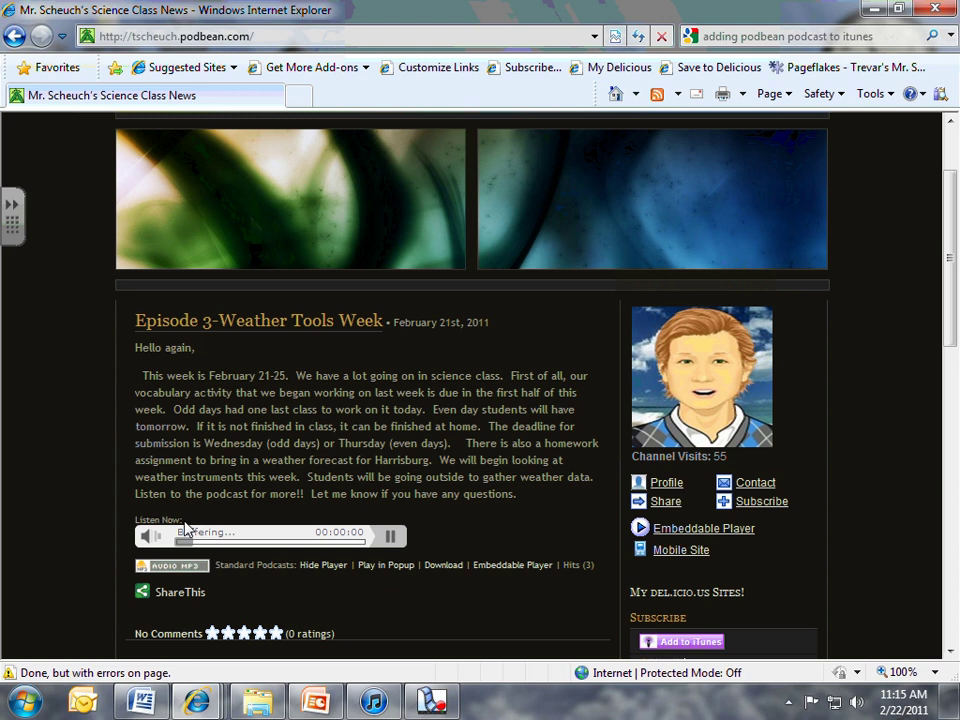
{"action": "left_click", "coordinate": [390, 541]}
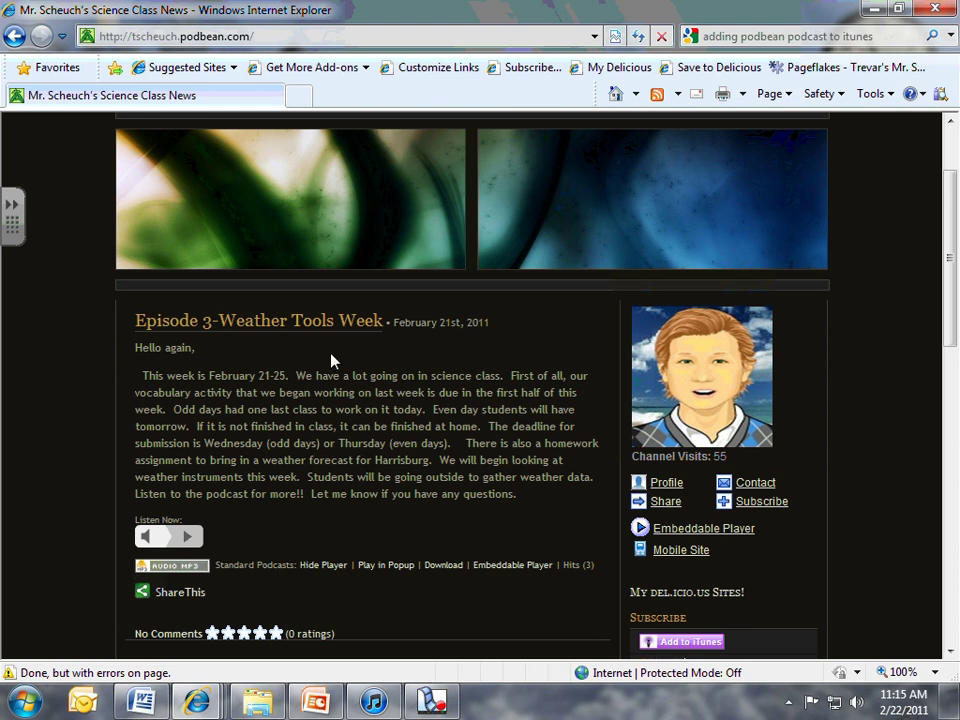
{"action": "scroll", "coordinate": [332, 361], "scroll_direction": "up", "scroll_amount": 2}
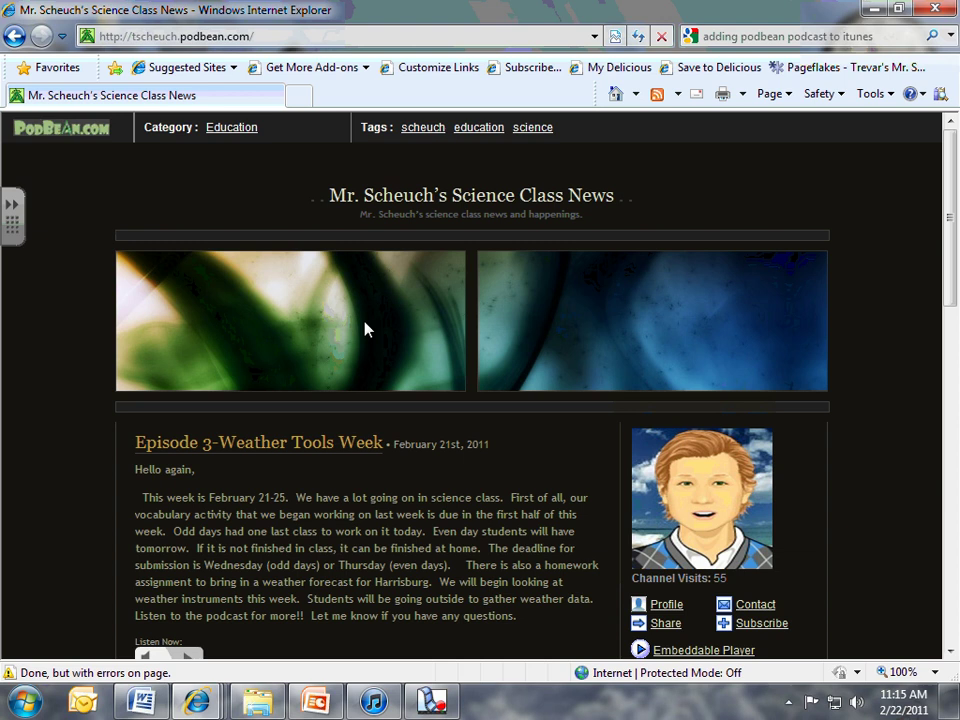
{"action": "scroll", "coordinate": [370, 328], "scroll_direction": "down", "scroll_amount": 4}
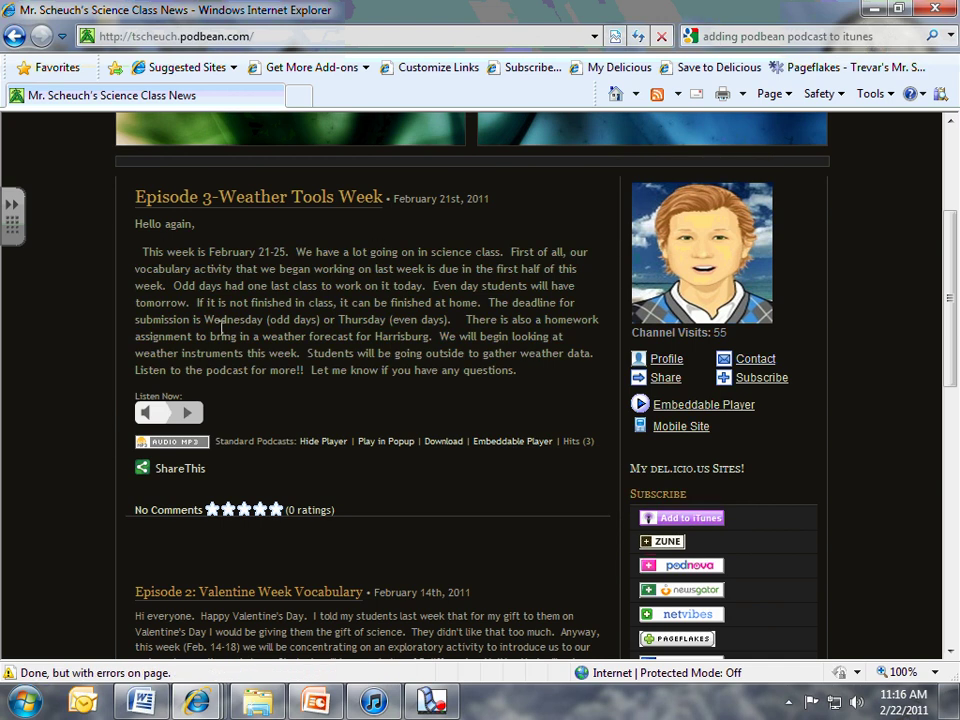
Step: Maximize the Episode 3 players window, select the dark player's embed code, and open a new tab
{"action": "left_click", "coordinate": [527, 446]}
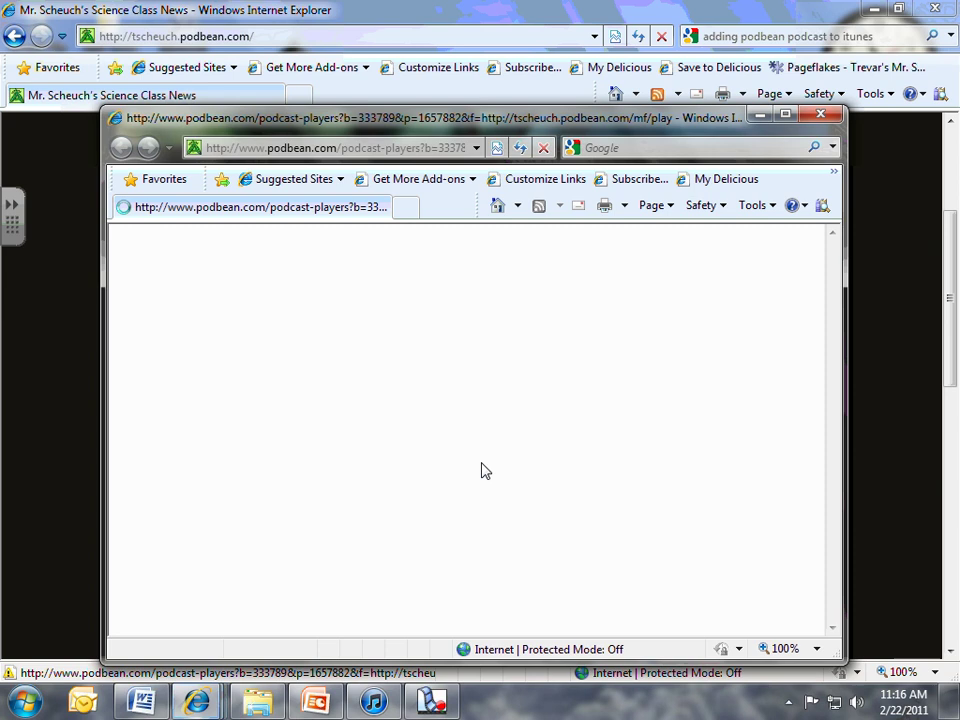
{"action": "left_click", "coordinate": [785, 117]}
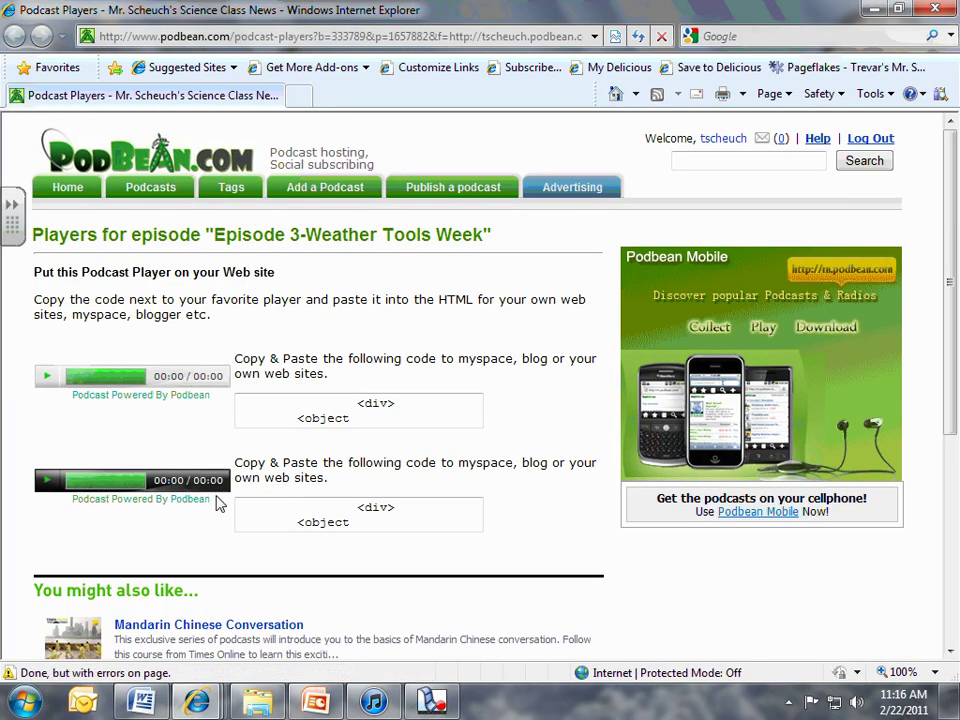
{"action": "left_click", "coordinate": [352, 507]}
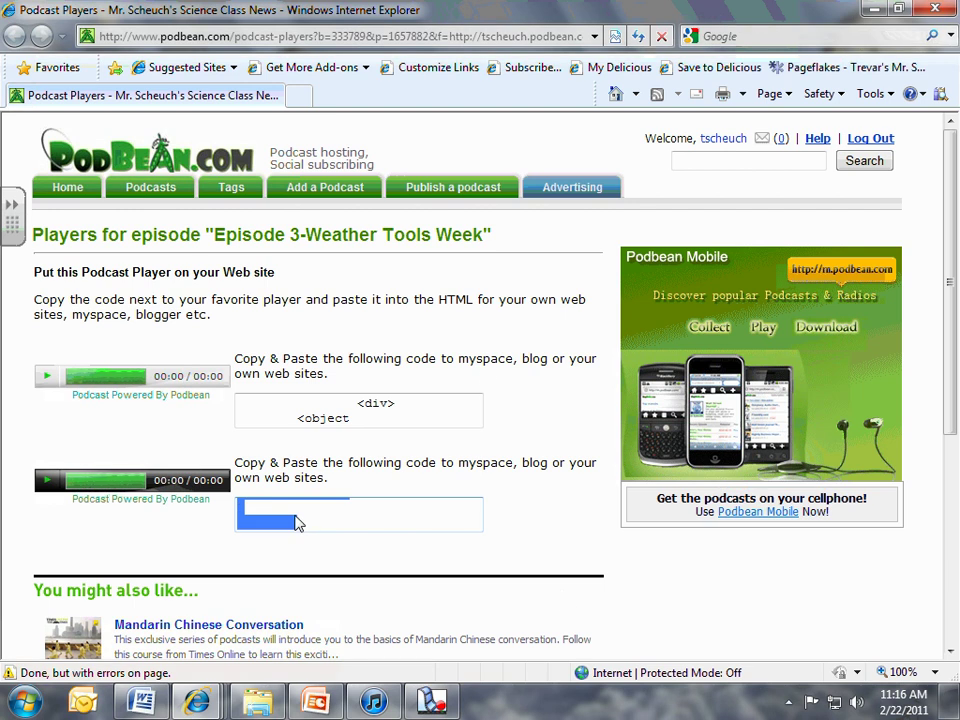
{"action": "left_click", "coordinate": [299, 95]}
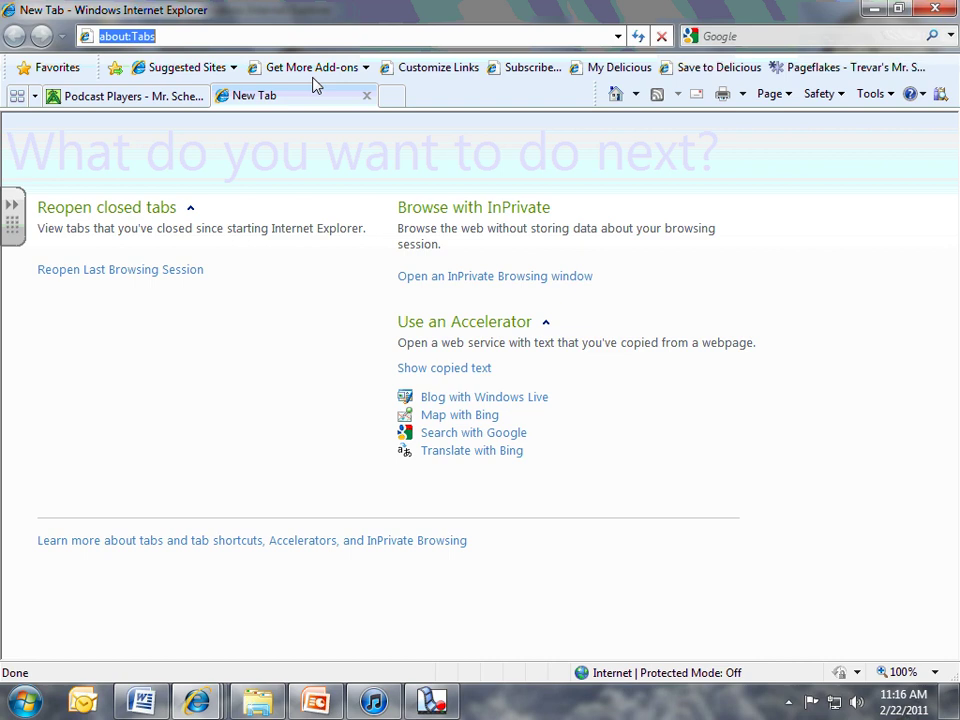
Step: Sign in to Edline with the teacher's screen name and password from the district home page
{"action": "left_click", "coordinate": [619, 95]}
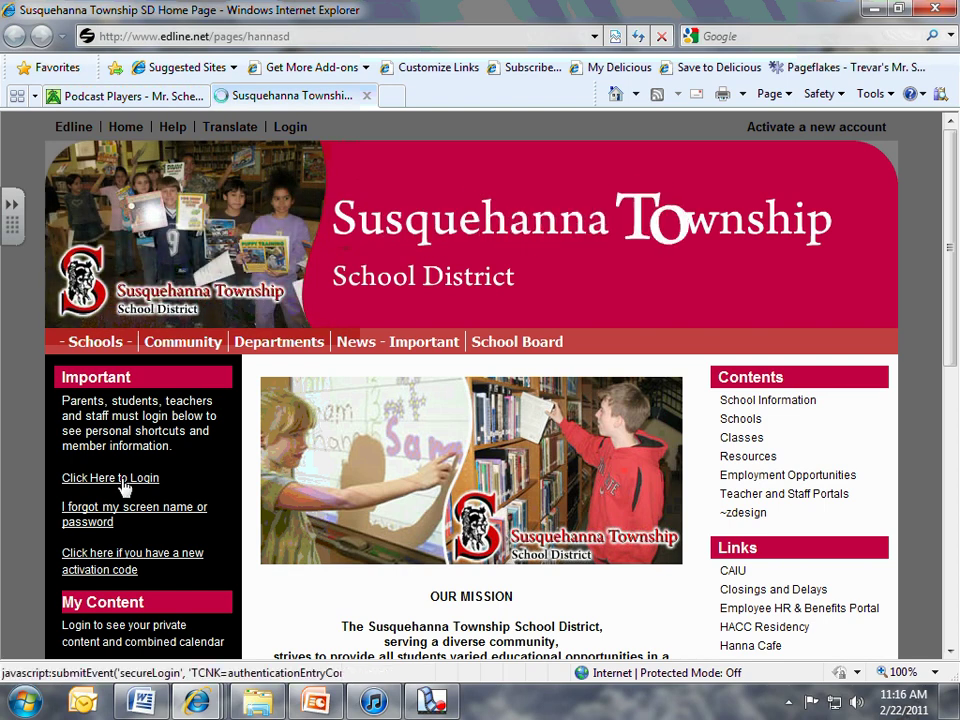
{"action": "left_click", "coordinate": [118, 481]}
{"action": "left_click", "coordinate": [549, 391]}
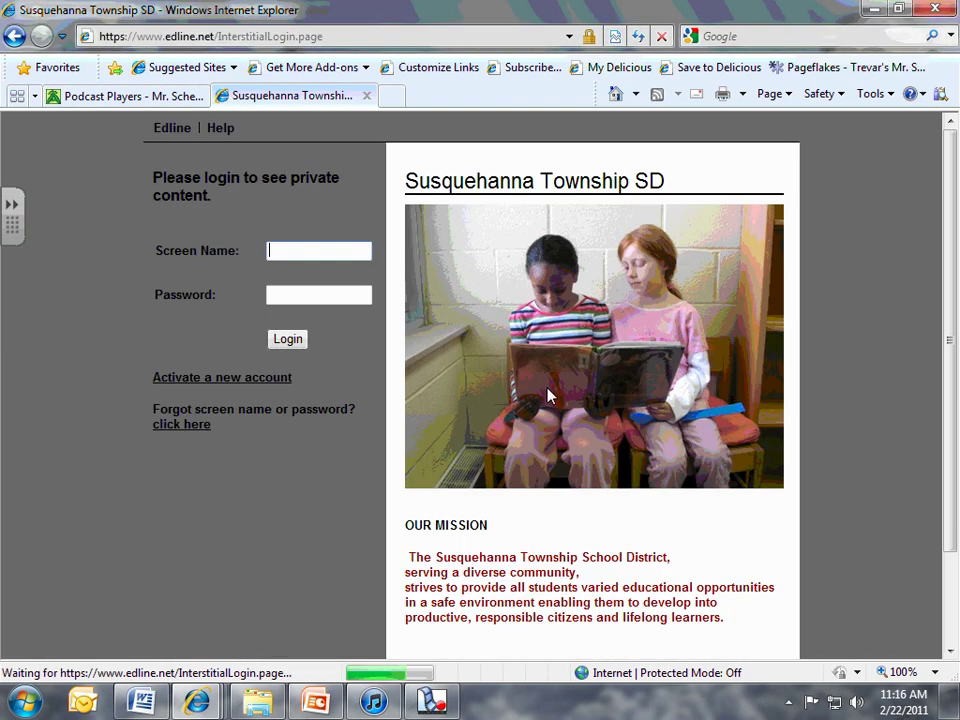
{"action": "key", "text": "Tab"}
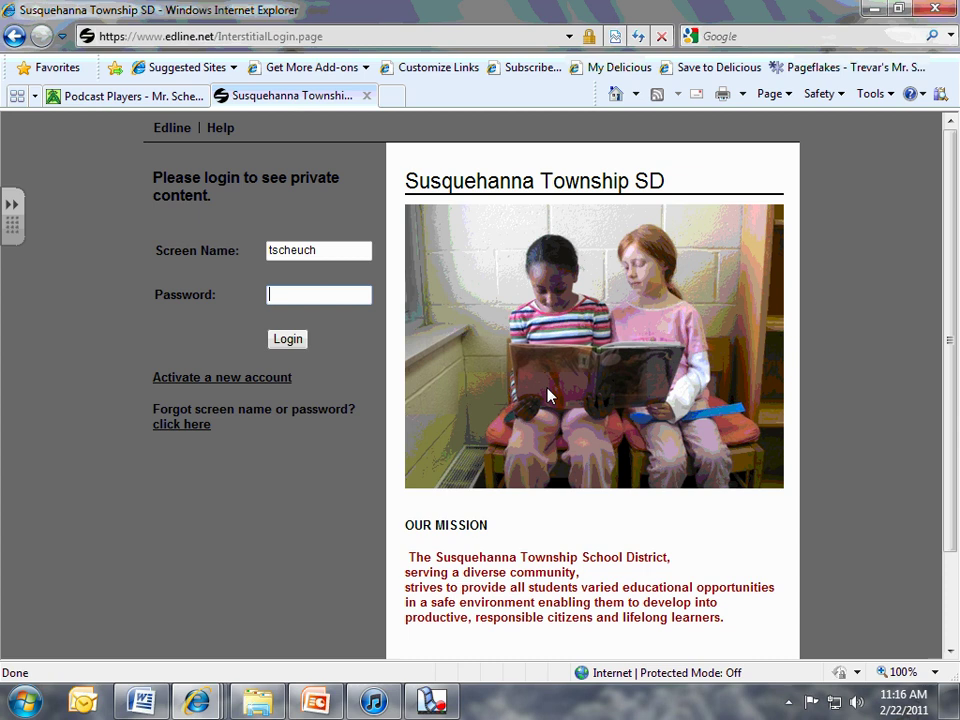
{"action": "key", "text": "Return"}
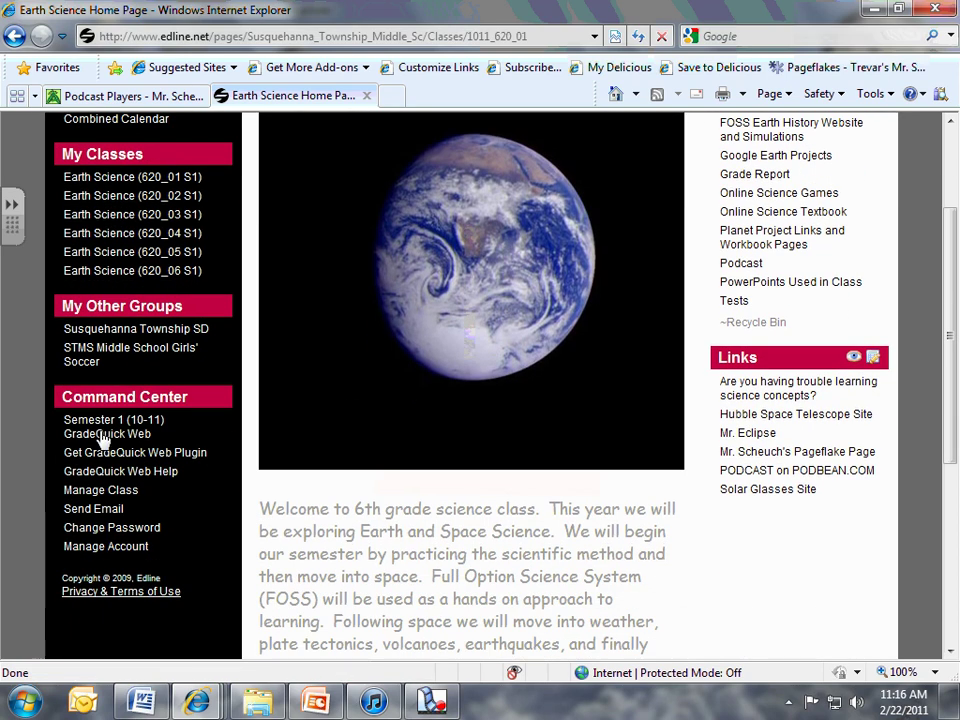
Step: Open Manage Class for Earth Science and show the class description's HTML source
{"action": "left_click", "coordinate": [95, 490]}
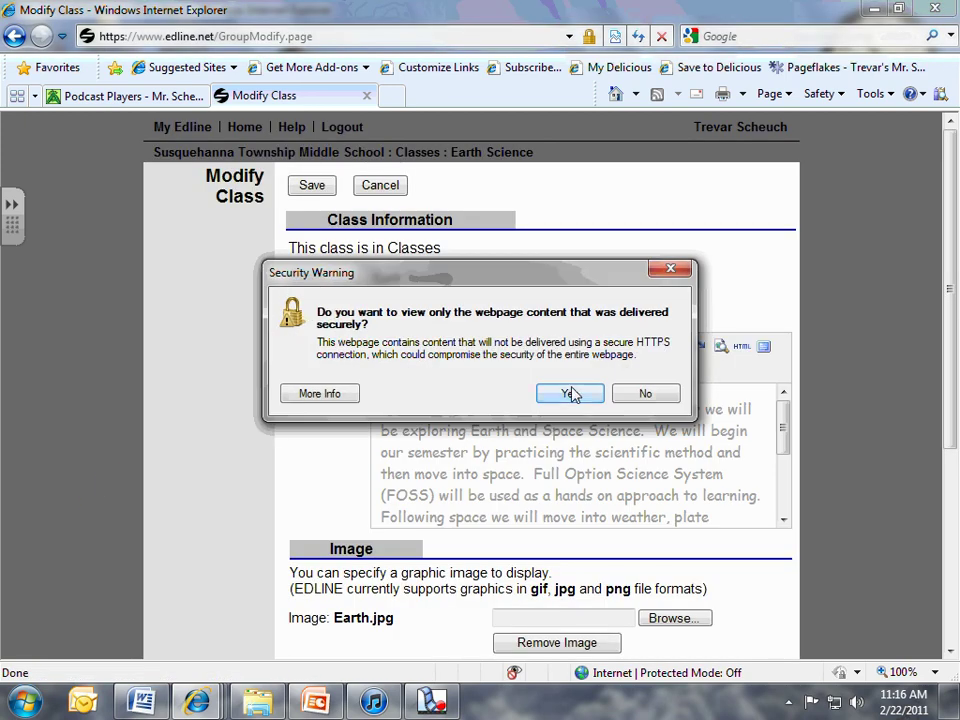
{"action": "left_click", "coordinate": [569, 394]}
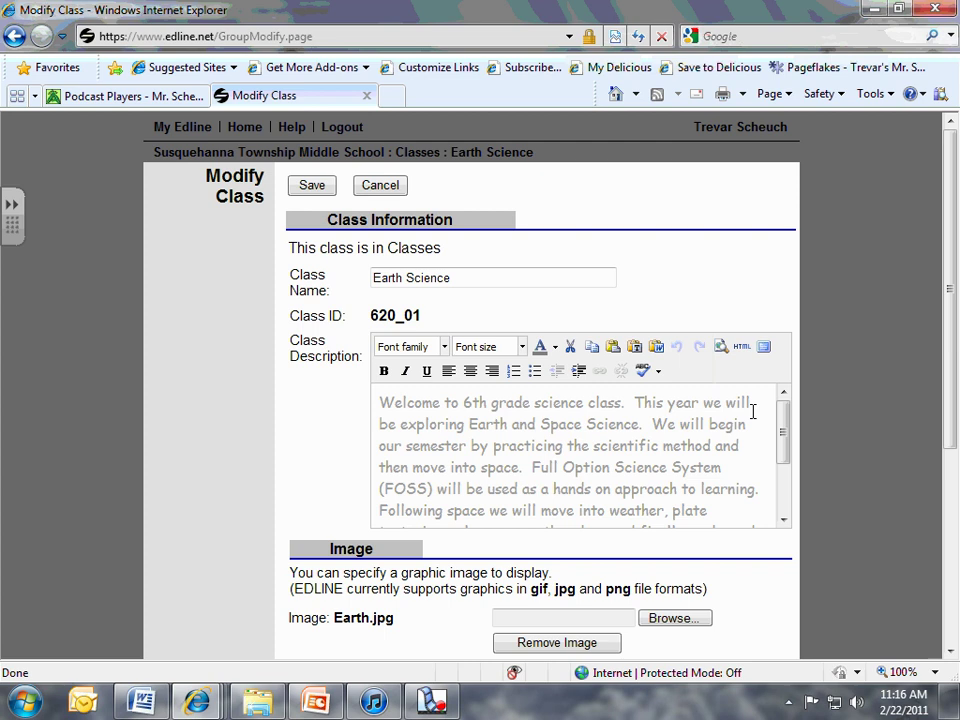
{"action": "left_click", "coordinate": [741, 348]}
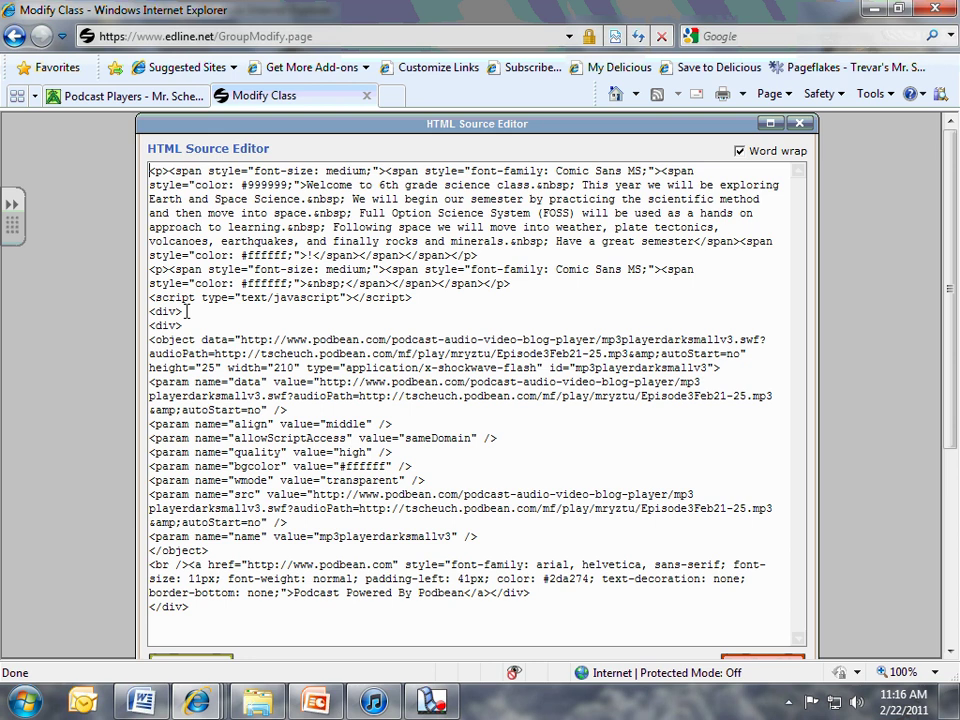
Step: Swap the old <div> player block for the pasted Episode 3 Podbean embed code and apply the update
{"action": "left_click_drag", "start_coordinate": [150, 311], "coordinate": [190, 607]}
{"action": "key", "text": "Delete"}
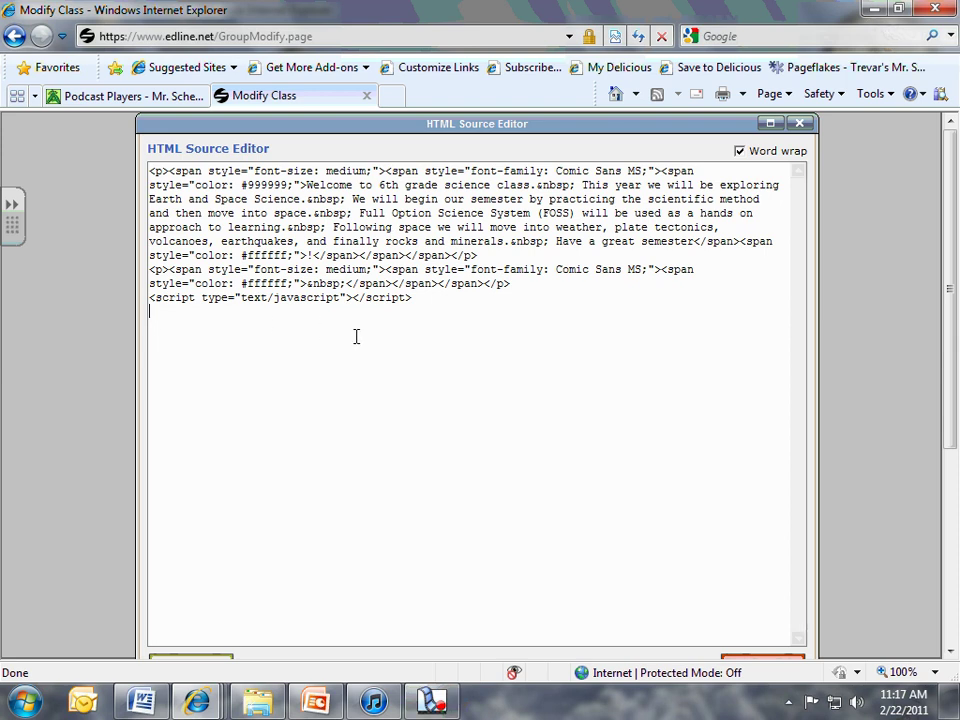
{"action": "key", "text": "ctrl+v"}
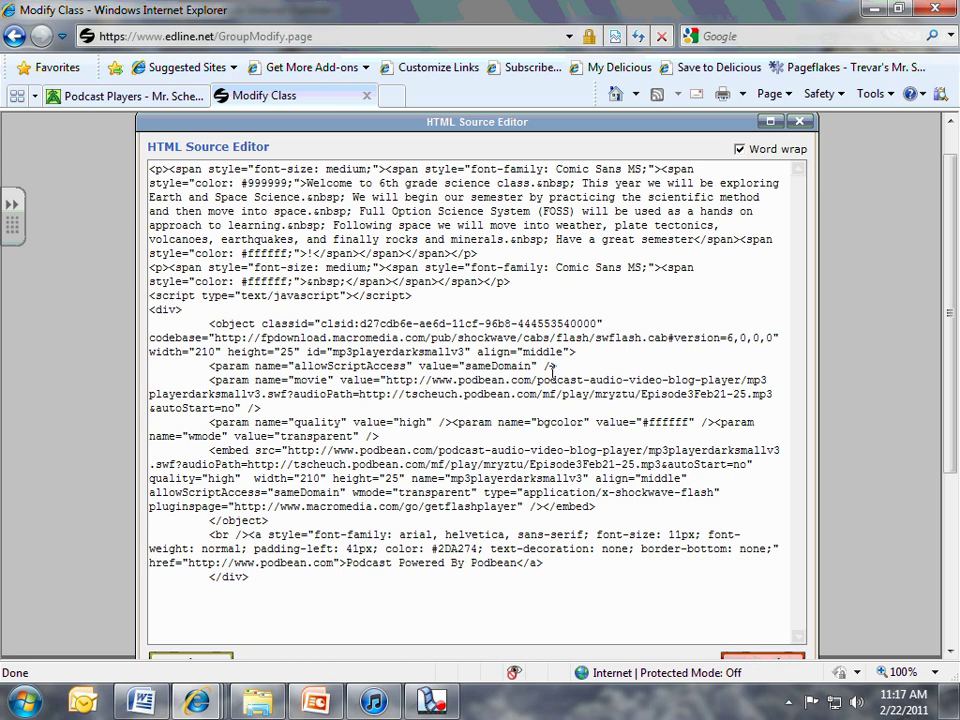
{"action": "scroll", "coordinate": [553, 368], "scroll_direction": "down", "scroll_amount": 3}
{"action": "scroll", "coordinate": [550, 372], "scroll_direction": "up", "scroll_amount": 3}
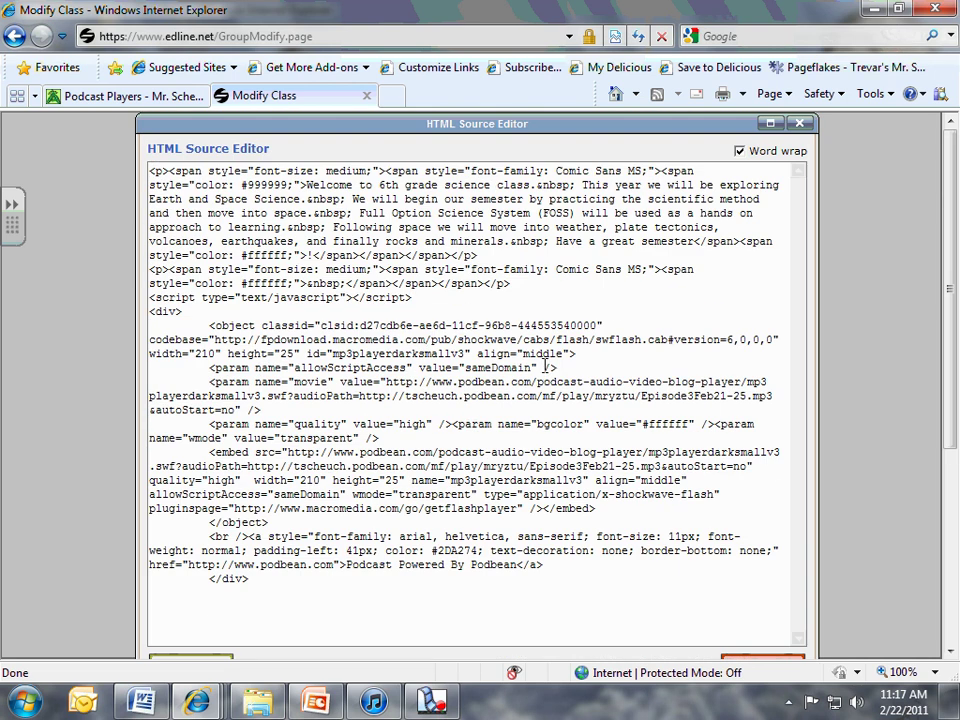
{"action": "scroll", "coordinate": [565, 437], "scroll_direction": "down", "scroll_amount": 3}
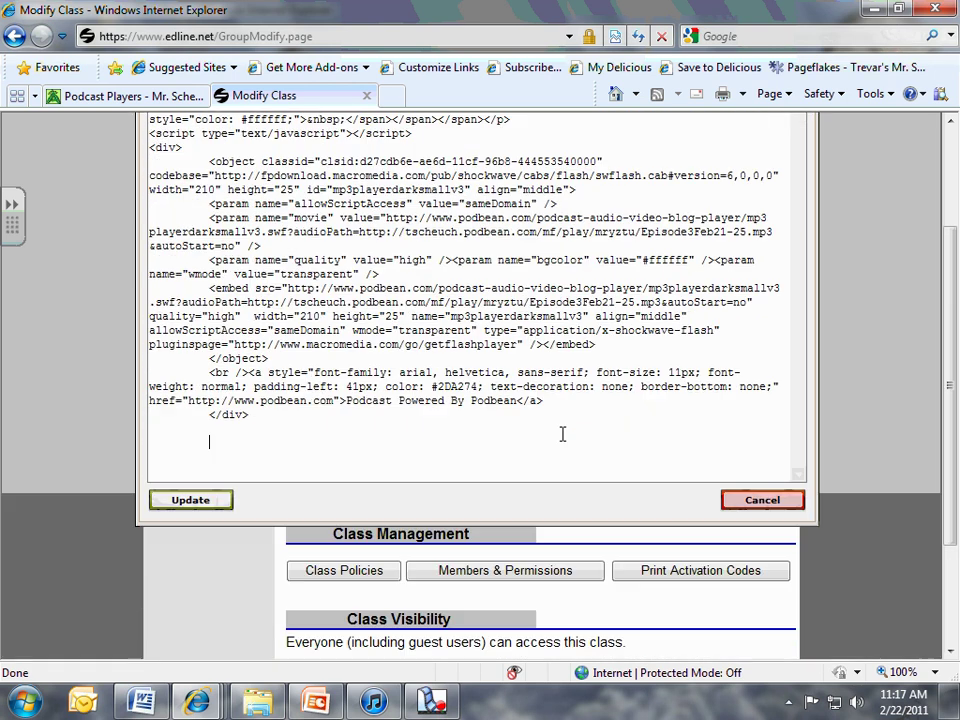
{"action": "left_click", "coordinate": [208, 499]}
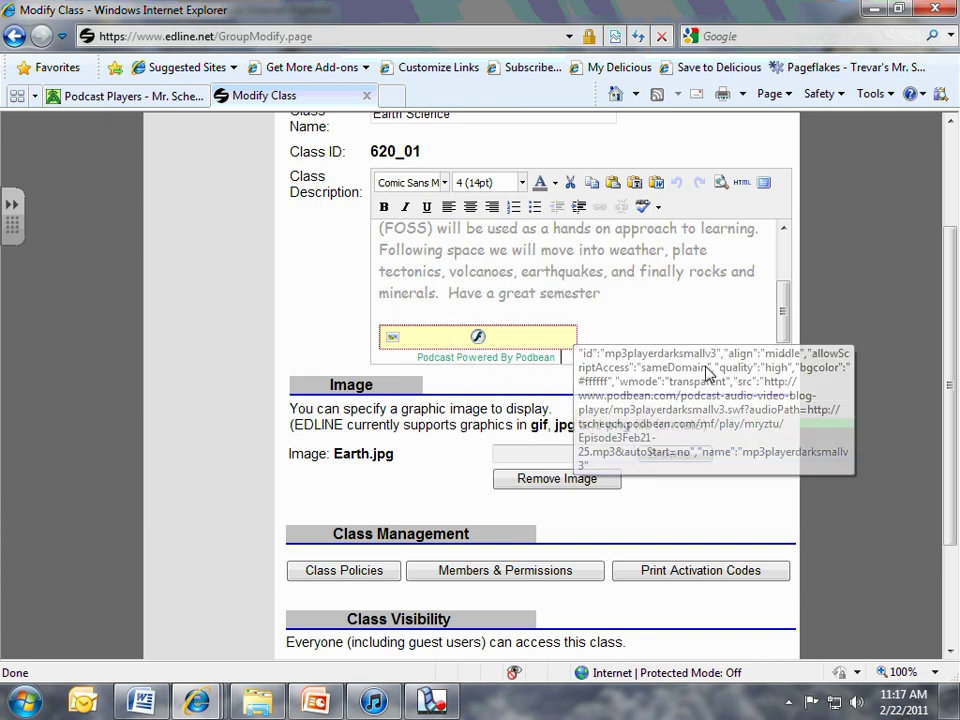
{"action": "scroll", "coordinate": [696, 394], "scroll_direction": "up", "scroll_amount": 4}
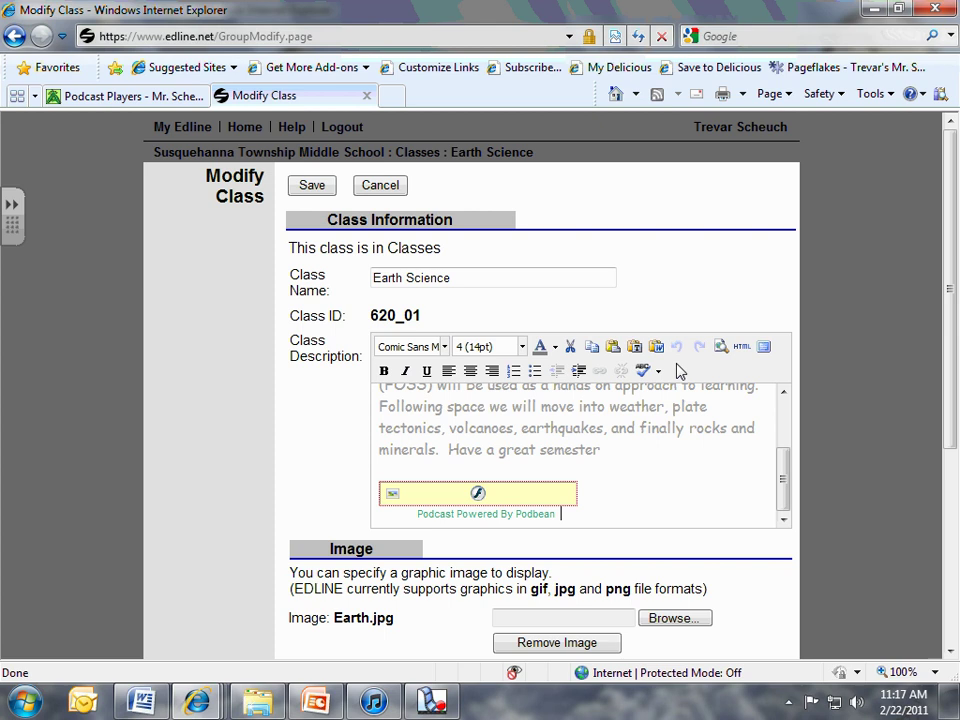
Step: Save the Earth Science class page and scroll to the Podbean player below the welcome text
{"action": "left_click", "coordinate": [318, 187]}
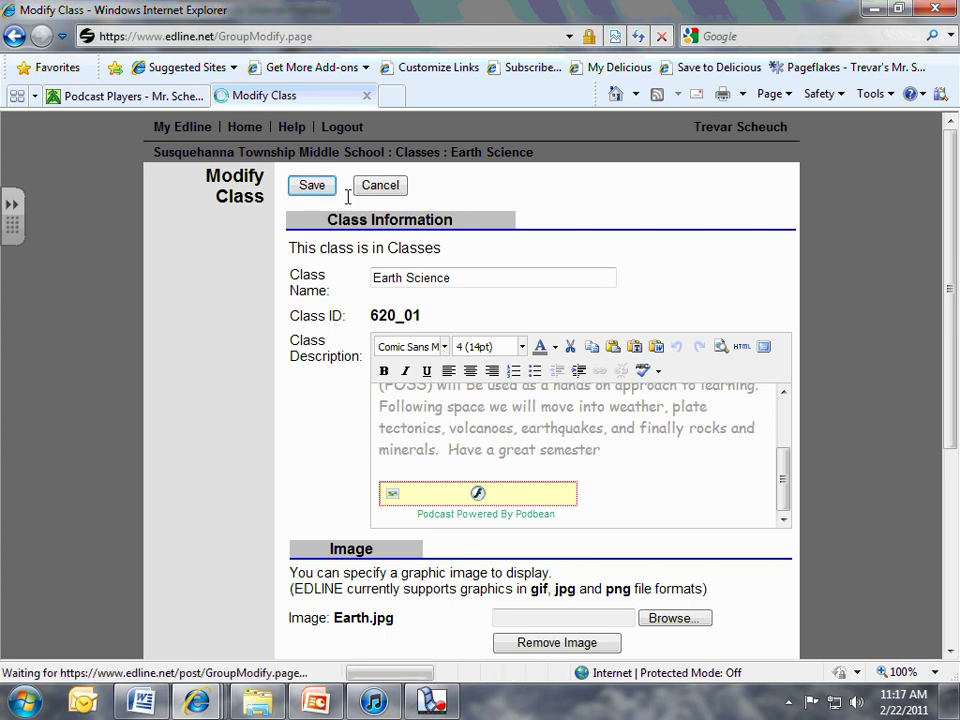
{"action": "scroll", "coordinate": [429, 290], "scroll_direction": "down", "scroll_amount": 3}
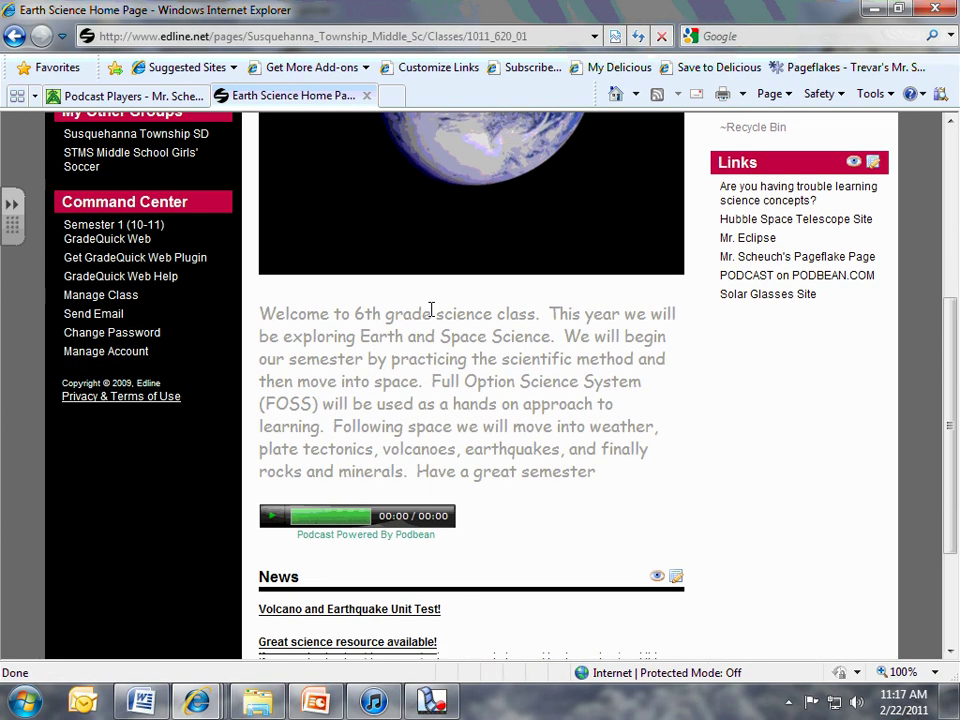
{"action": "scroll", "coordinate": [431, 310], "scroll_direction": "down", "scroll_amount": 1}
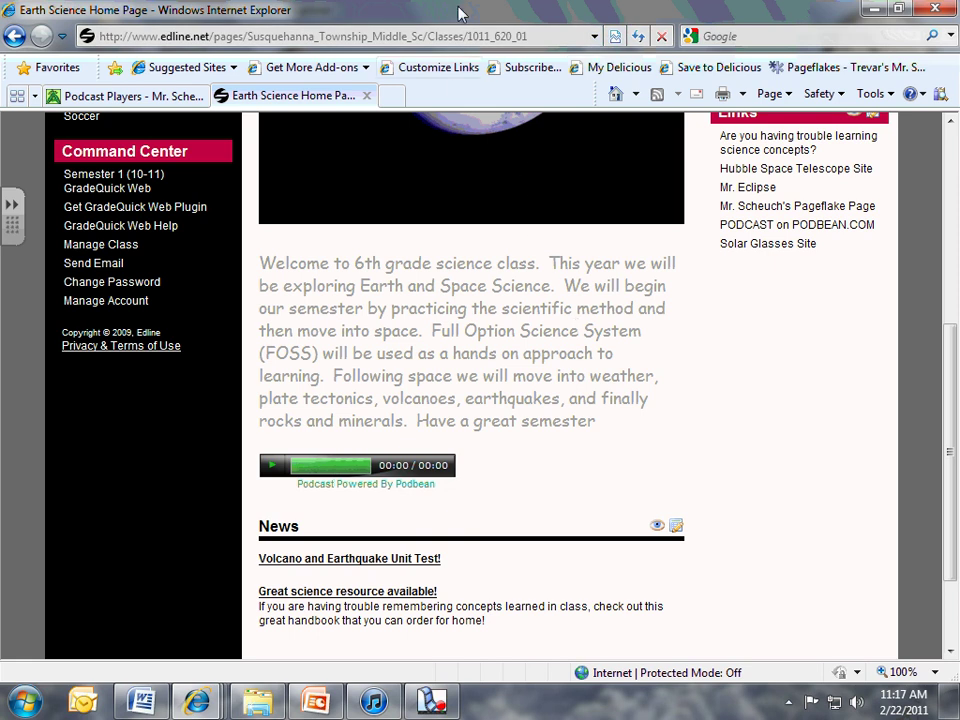
Step: In the iTunes Store's Podcasts section, open Submit a Podcast from Podcast Quick Links
{"action": "left_click", "coordinate": [374, 704]}
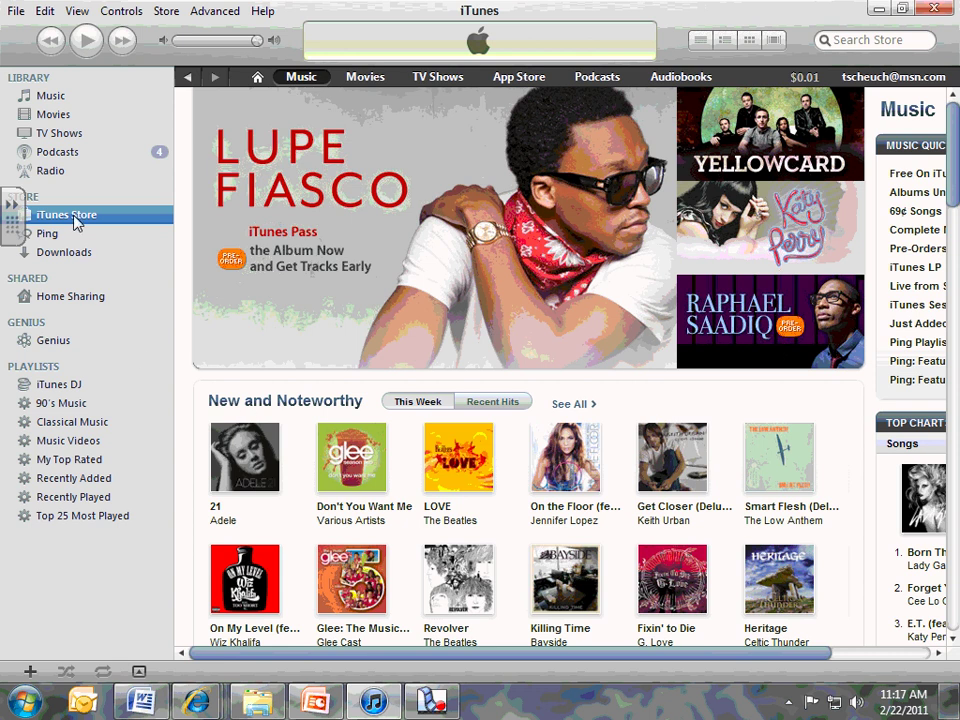
{"action": "left_click", "coordinate": [600, 80]}
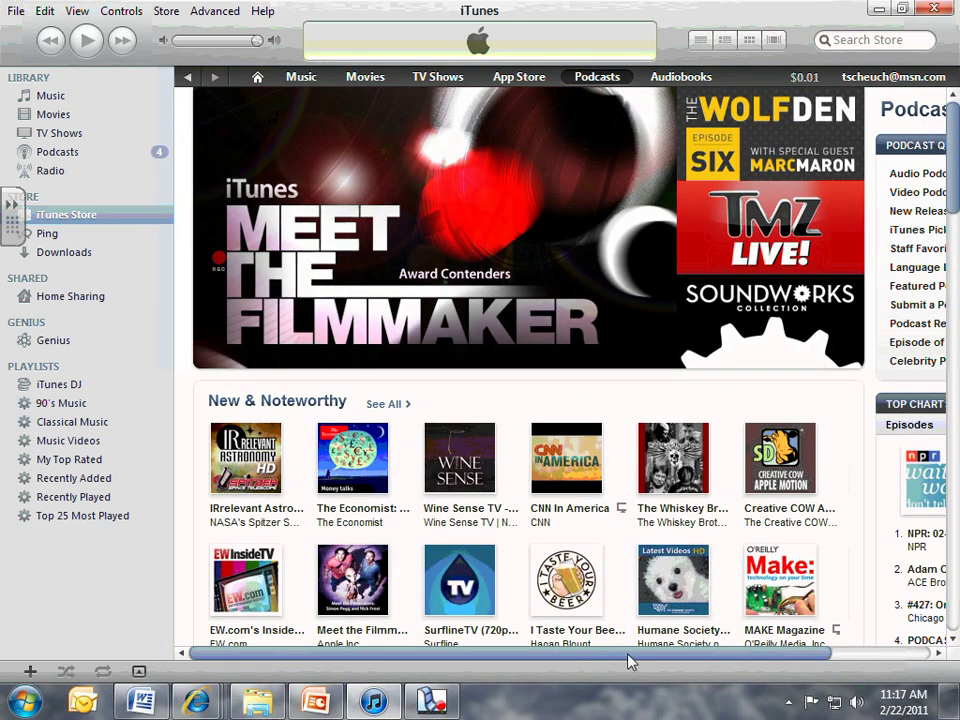
{"action": "left_click_drag", "start_coordinate": [630, 661], "coordinate": [664, 658]}
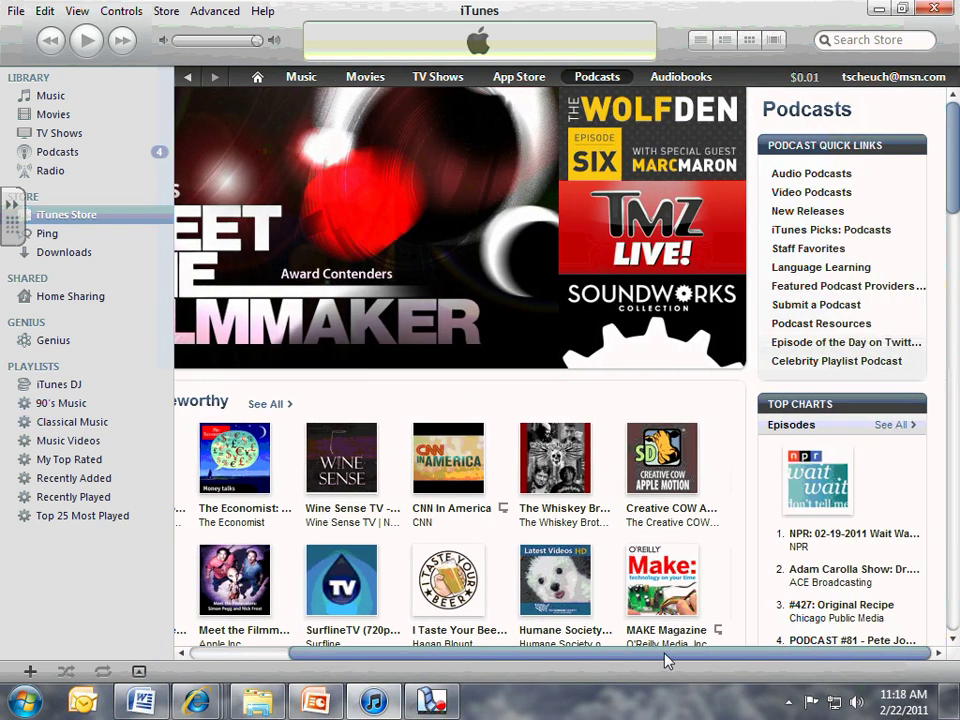
{"action": "left_click", "coordinate": [792, 308]}
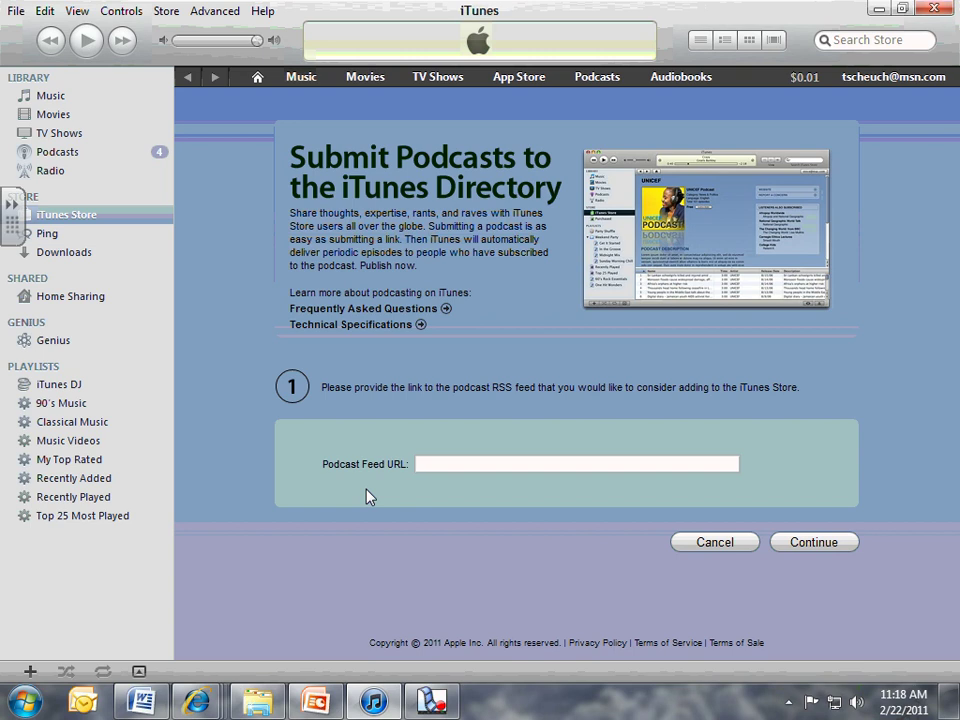
Step: Switch Internet Explorer to the class news blog page on Podbean
{"action": "mouse_move", "coordinate": [200, 700]}
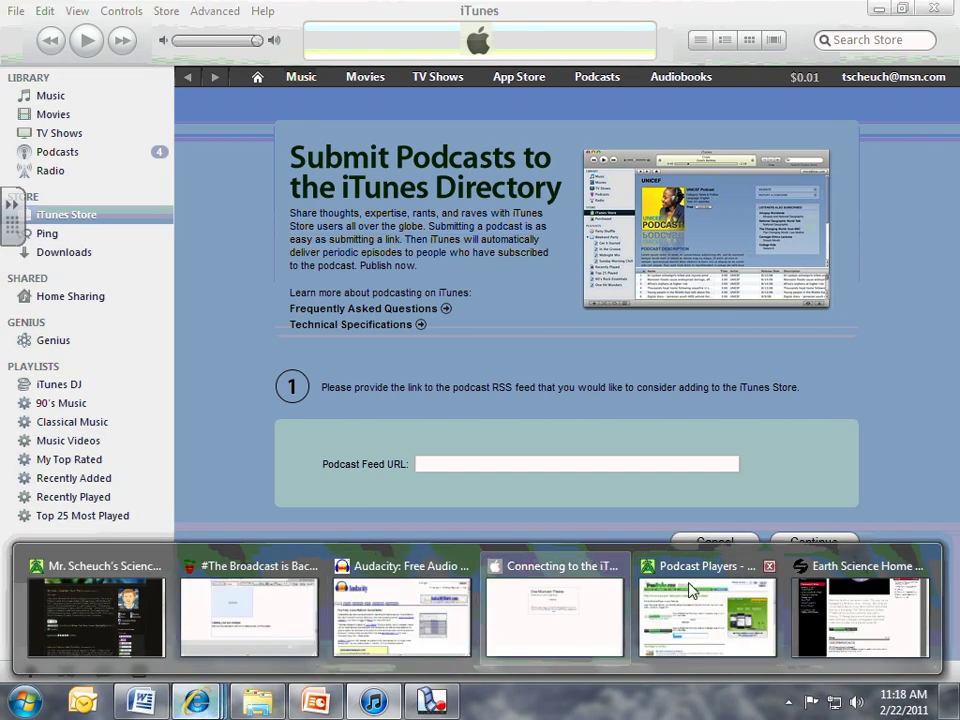
{"action": "left_click", "coordinate": [698, 573]}
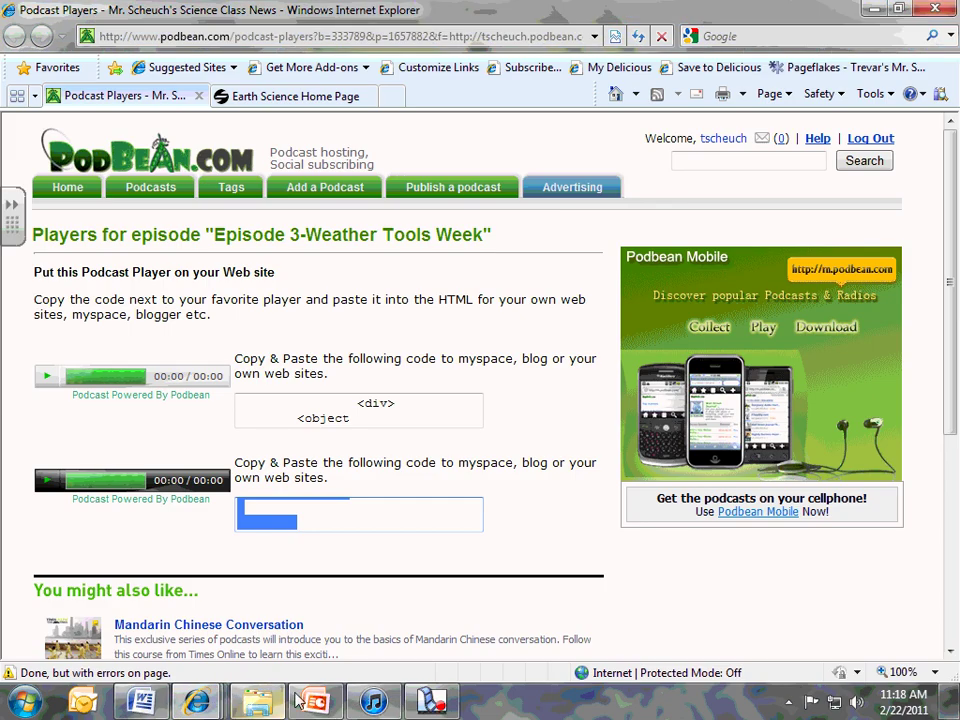
{"action": "mouse_move", "coordinate": [205, 705]}
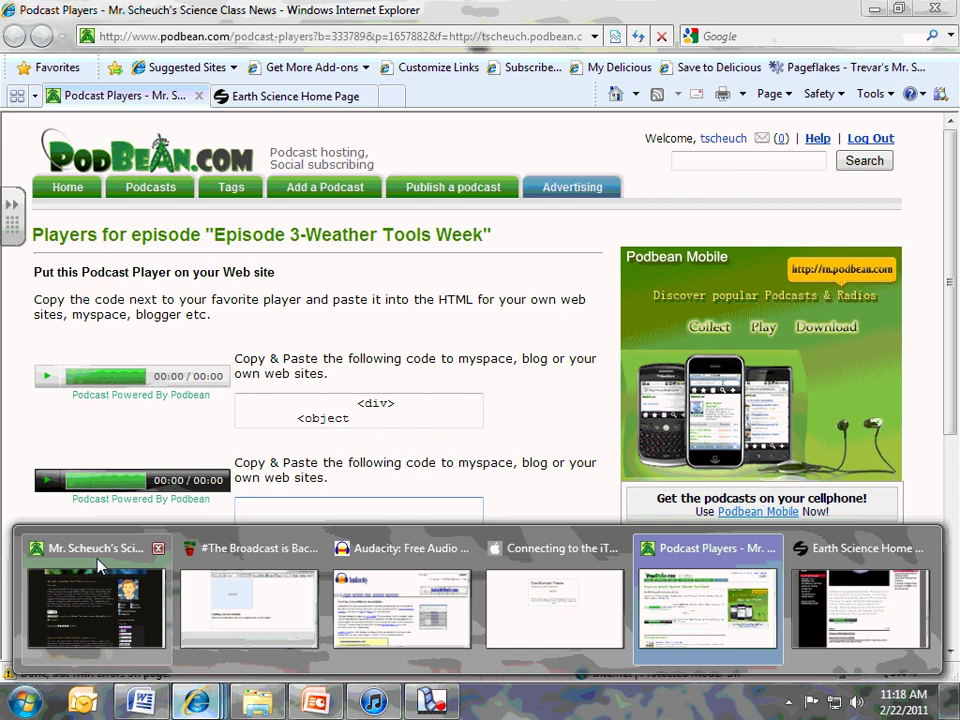
{"action": "left_click", "coordinate": [97, 560]}
{"action": "scroll", "coordinate": [270, 519], "scroll_direction": "up", "scroll_amount": 3}
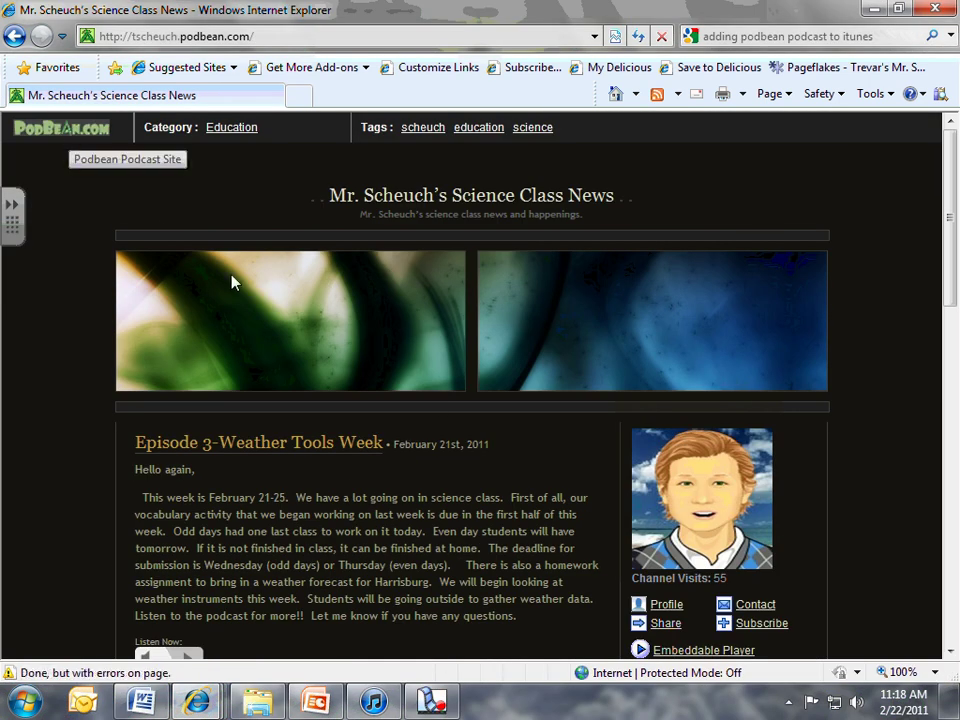
{"action": "scroll", "coordinate": [327, 370], "scroll_direction": "down", "scroll_amount": 5}
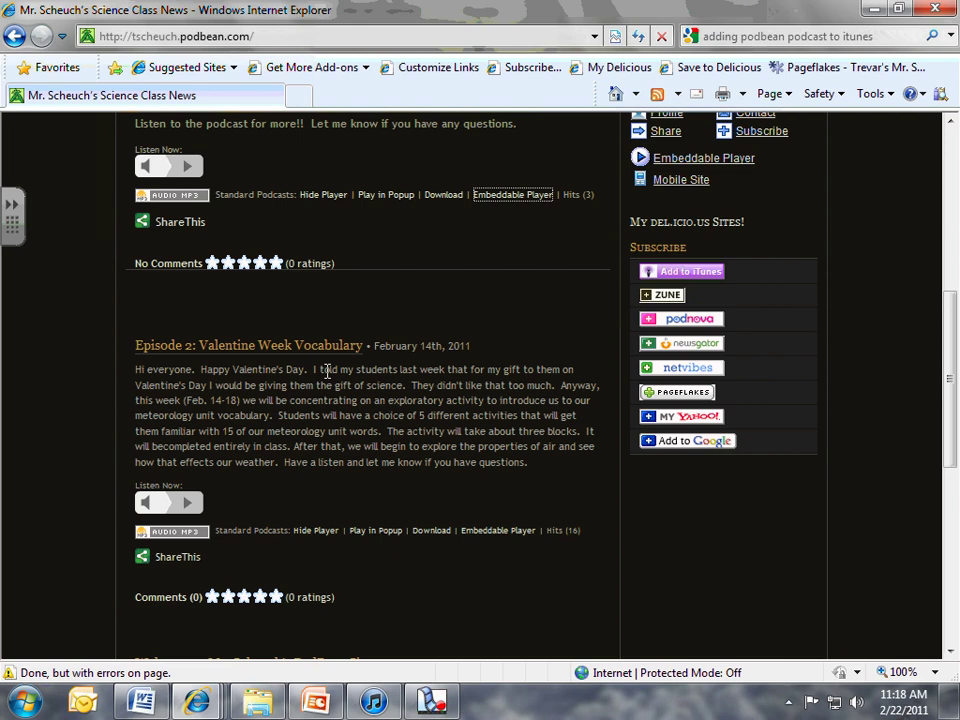
{"action": "scroll", "coordinate": [388, 340], "scroll_direction": "down", "scroll_amount": 7}
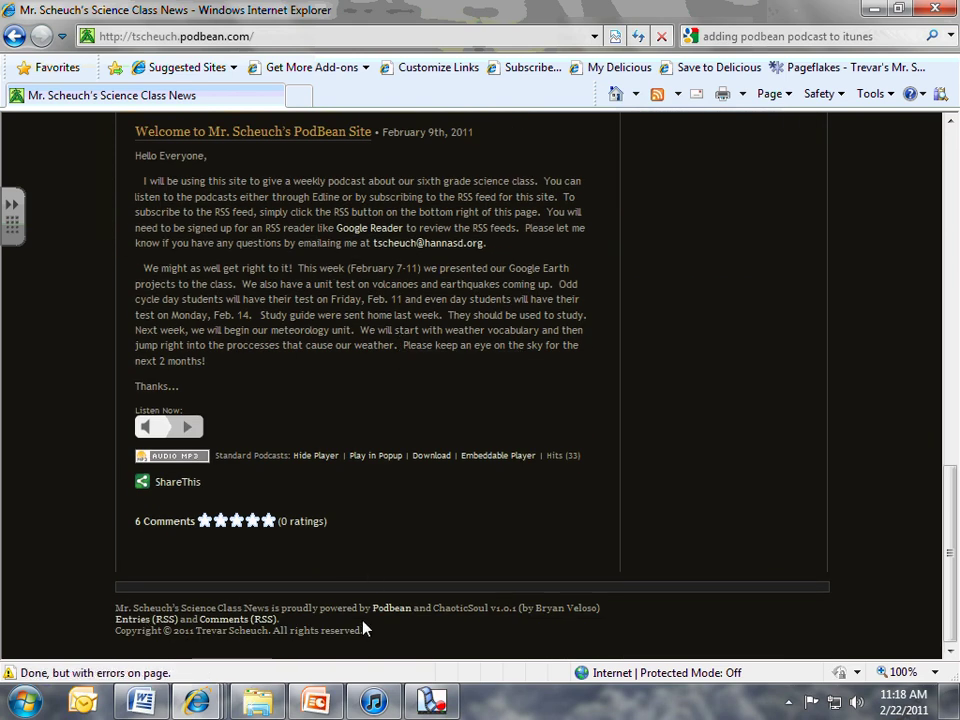
Step: Open the blog's Entries (RSS) feed, select its full address, and return to iTunes
{"action": "left_click", "coordinate": [158, 628]}
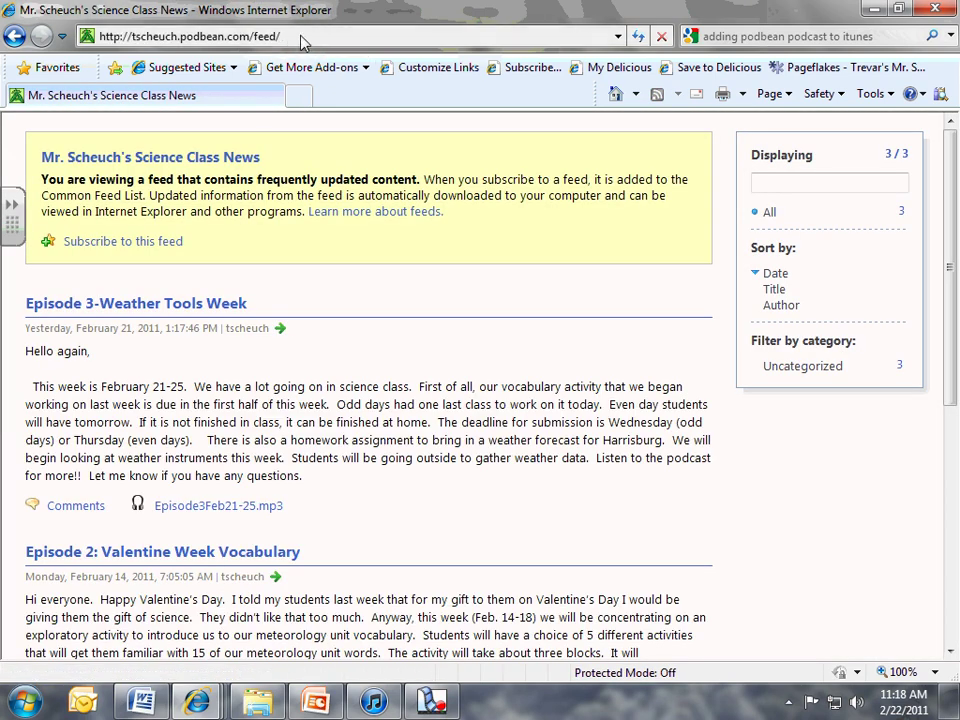
{"action": "left_click", "coordinate": [228, 36]}
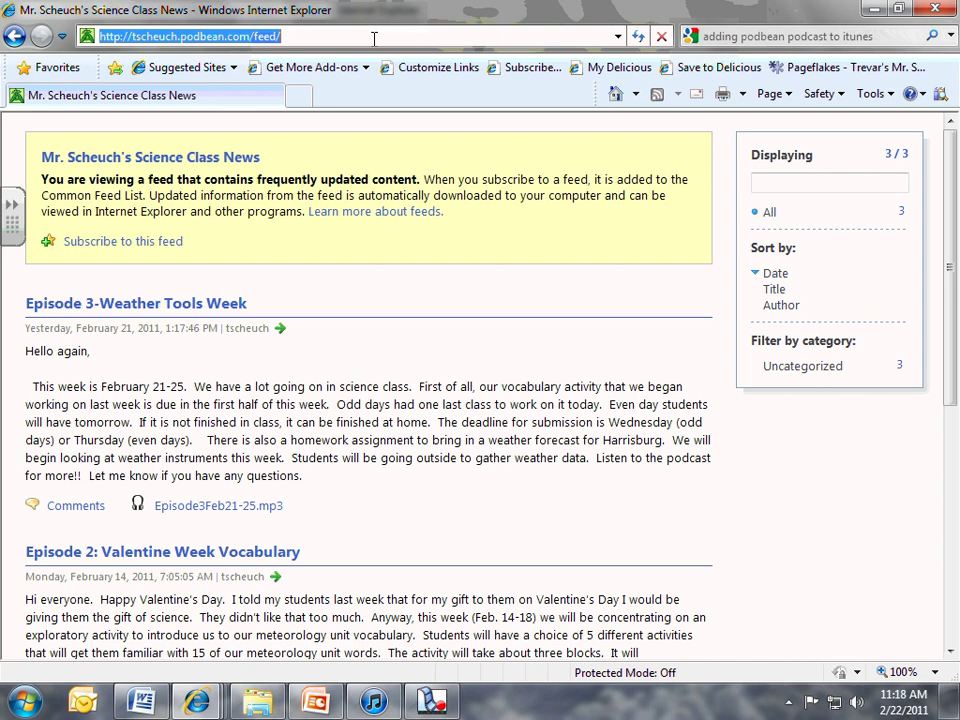
{"action": "left_click", "coordinate": [376, 699]}
Step: Focus the Podcast Feed URL field, then search the iTunes Store for the teacher's surname
{"action": "left_click", "coordinate": [448, 466]}
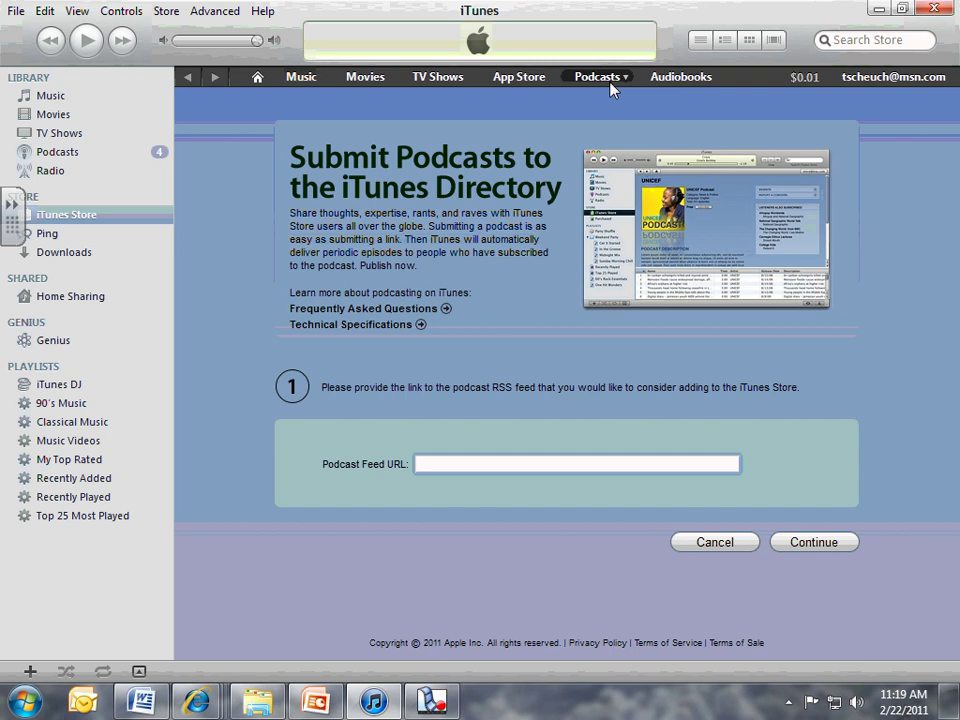
{"action": "left_click", "coordinate": [858, 42]}
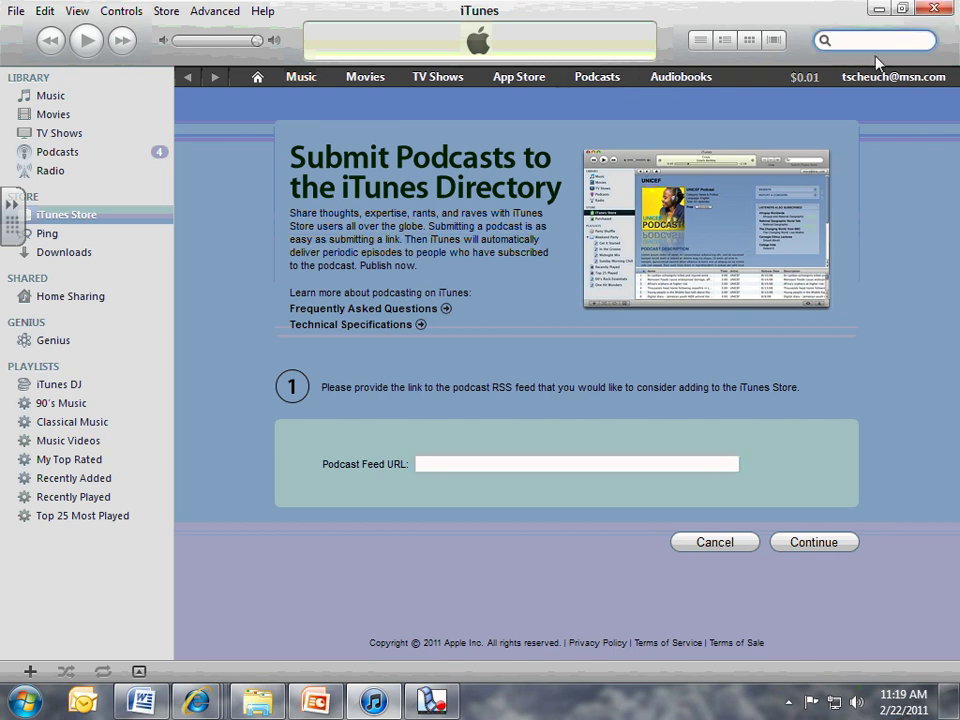
{"action": "type", "text": "scheuch"}
{"action": "key", "text": "Return"}
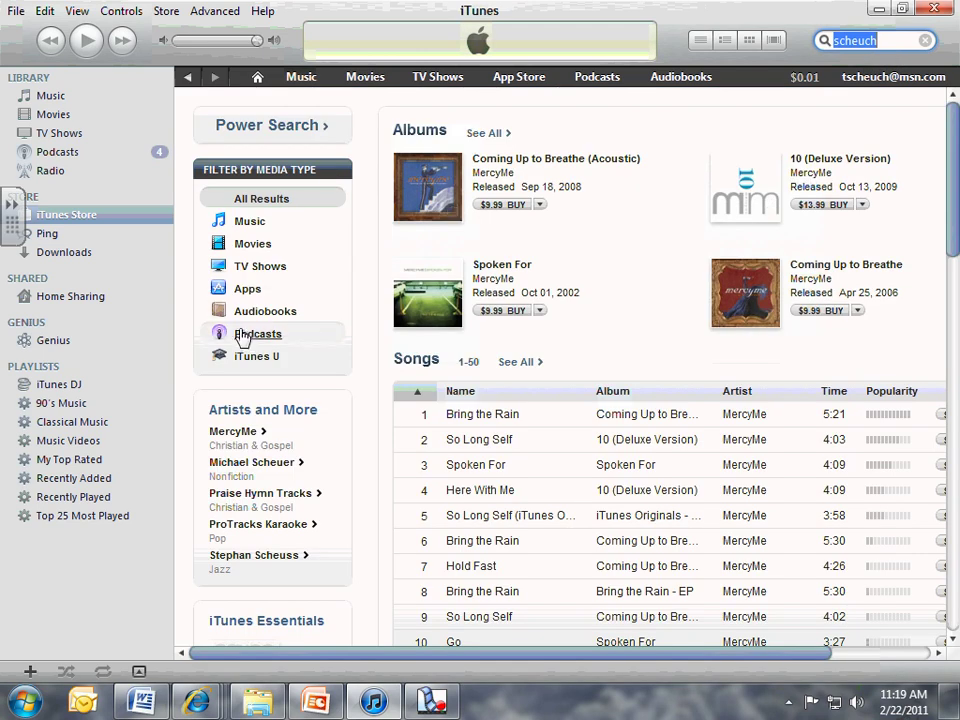
Step: Filter the results to Podcasts and open the teacher's Science Class News podcast listing
{"action": "left_click", "coordinate": [243, 336]}
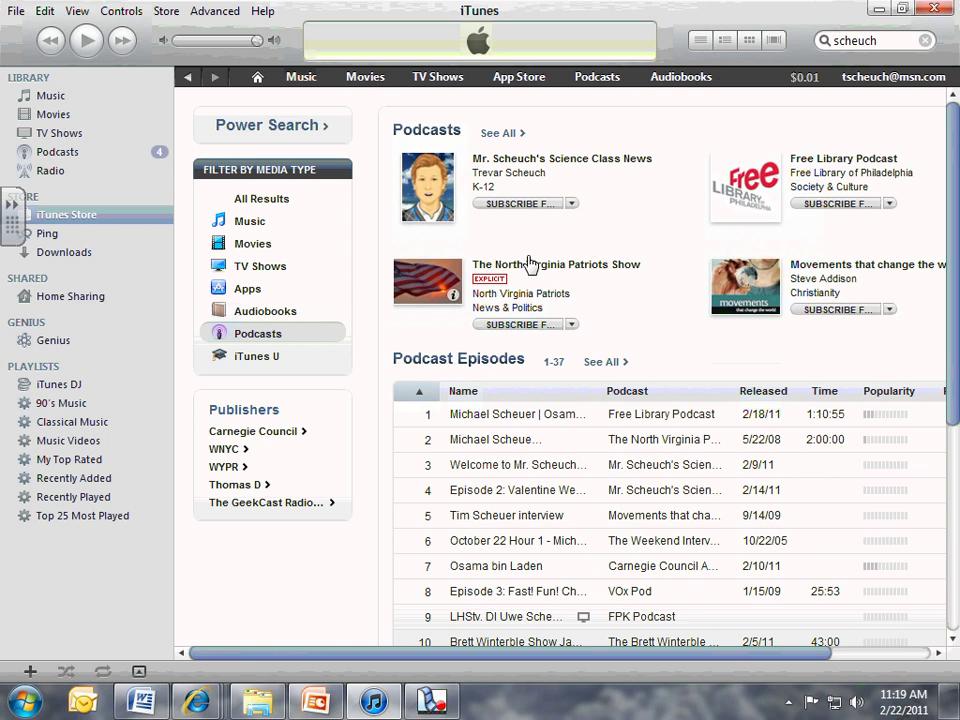
{"action": "left_click", "coordinate": [495, 166]}
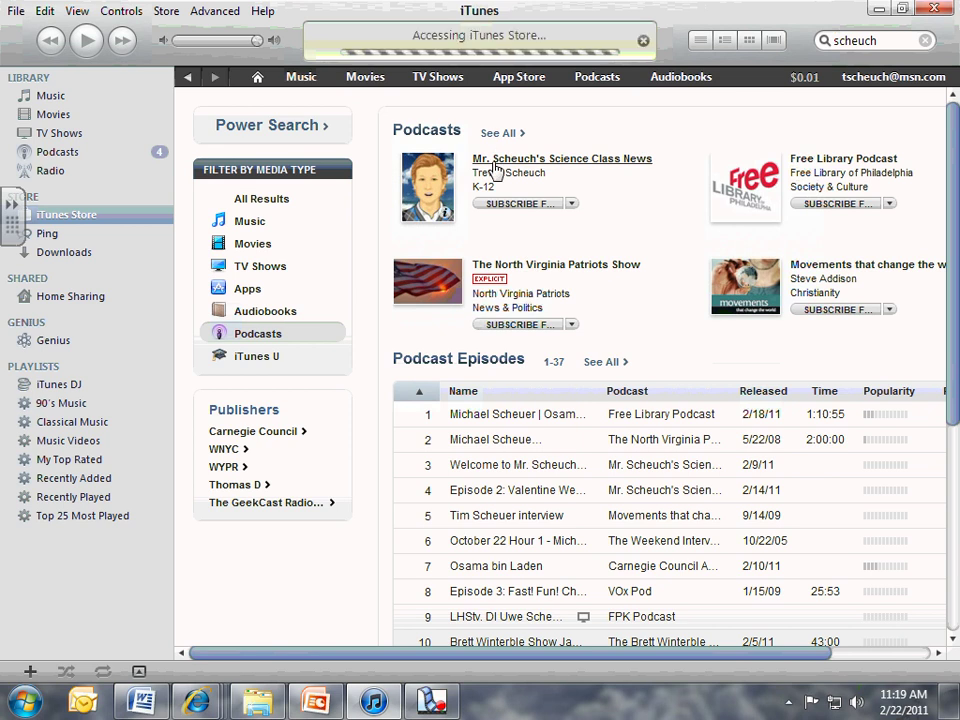
{"action": "scroll", "coordinate": [472, 258], "scroll_direction": "down", "scroll_amount": 2}
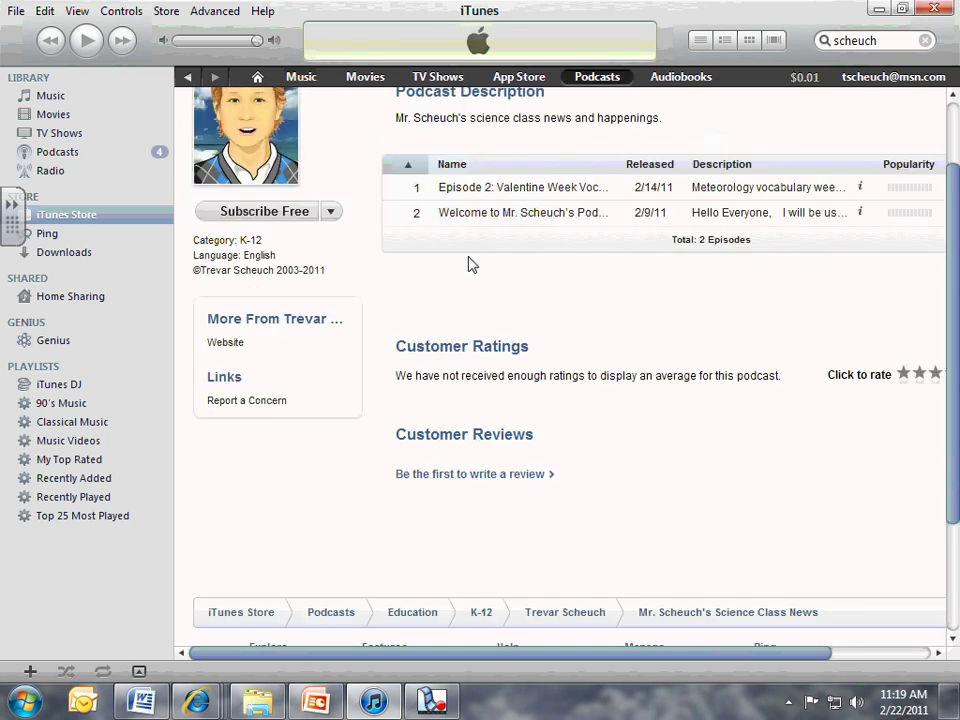
{"action": "scroll", "coordinate": [467, 264], "scroll_direction": "up", "scroll_amount": 2}
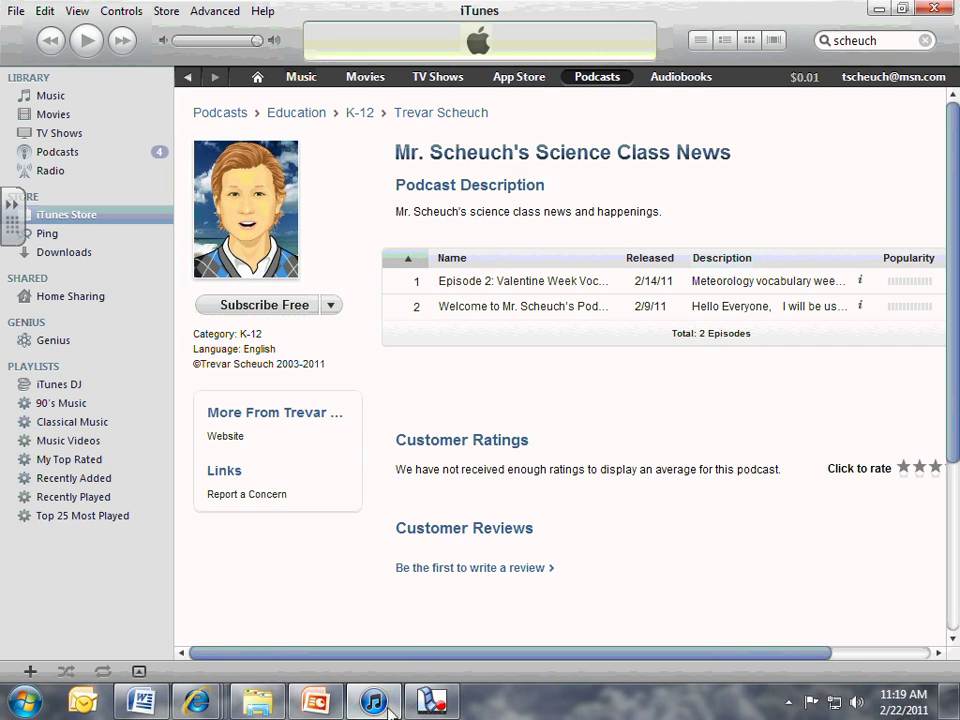
{"action": "left_click", "coordinate": [434, 702]}
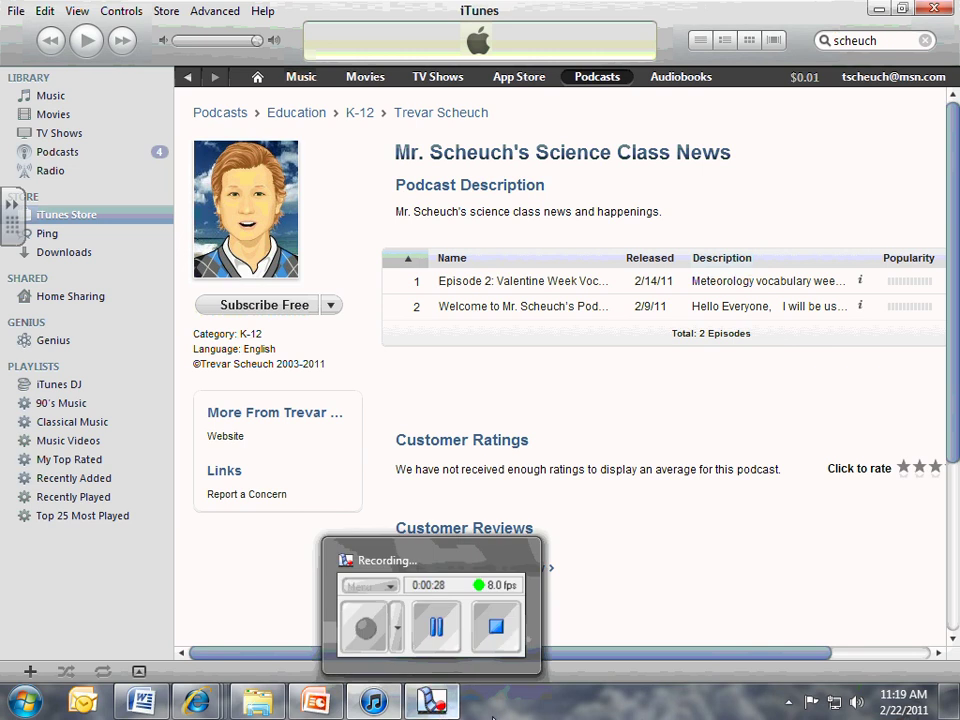
{"action": "left_click", "coordinate": [434, 702]}
{"action": "left_click", "coordinate": [434, 702]}
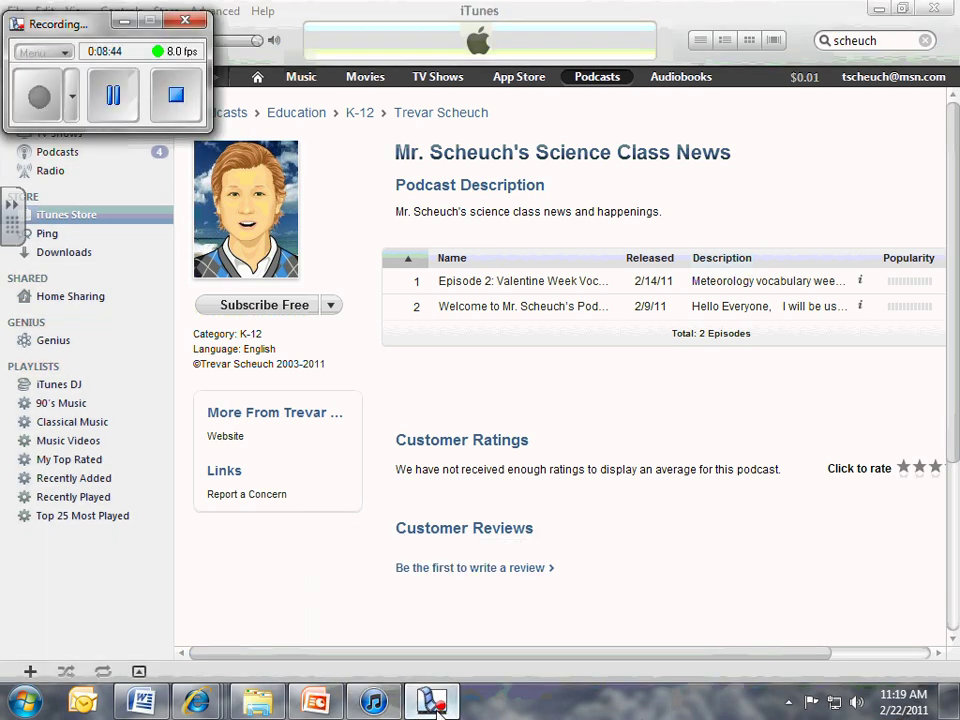